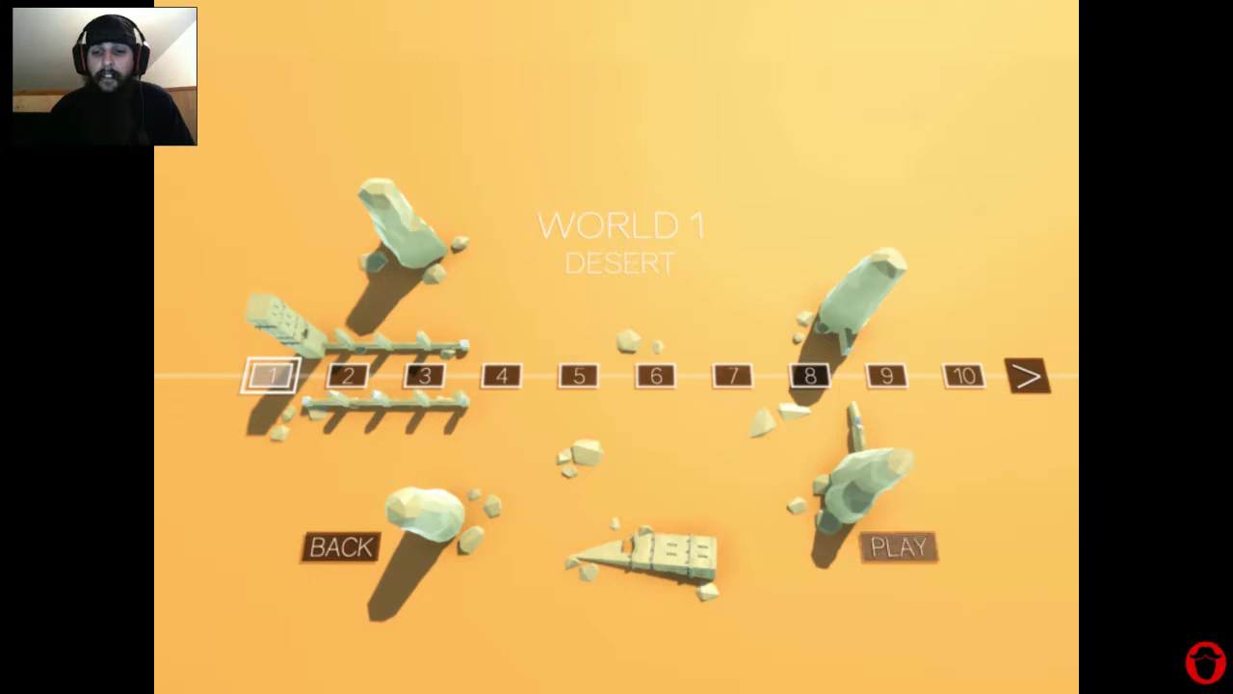
Start desert Level 1:1 and make the first runs across the trailers, restarting after falls.
key(Return)
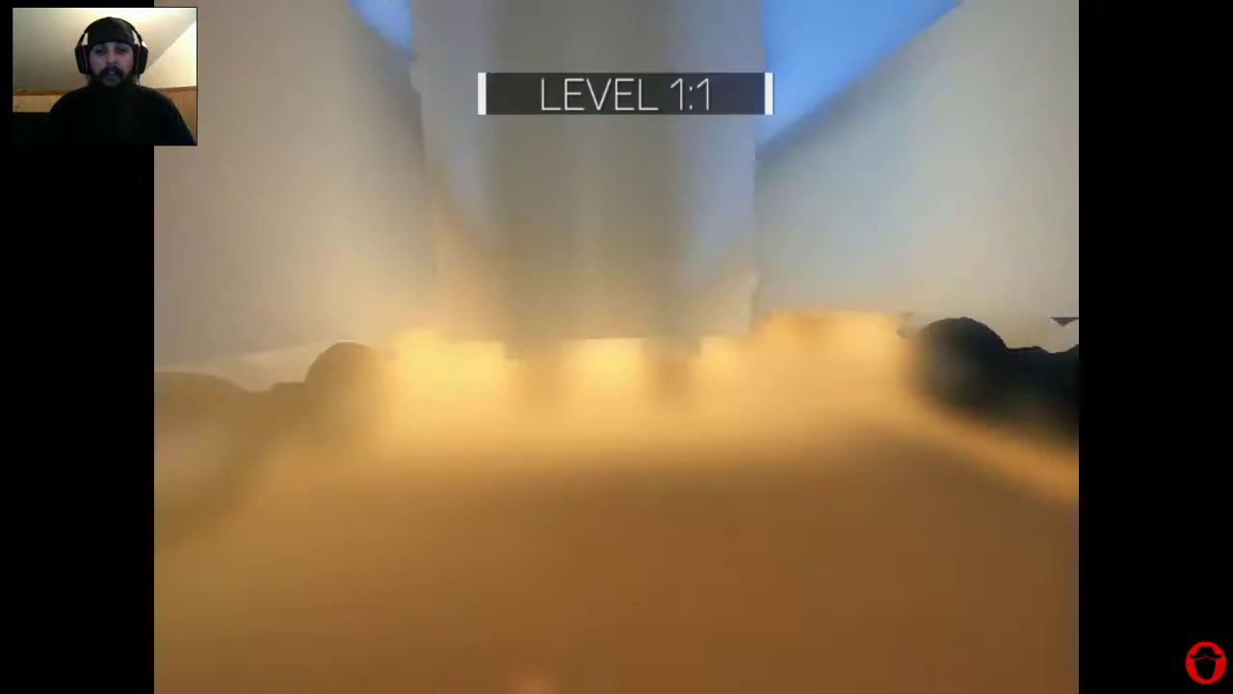
key(space)
key(w)
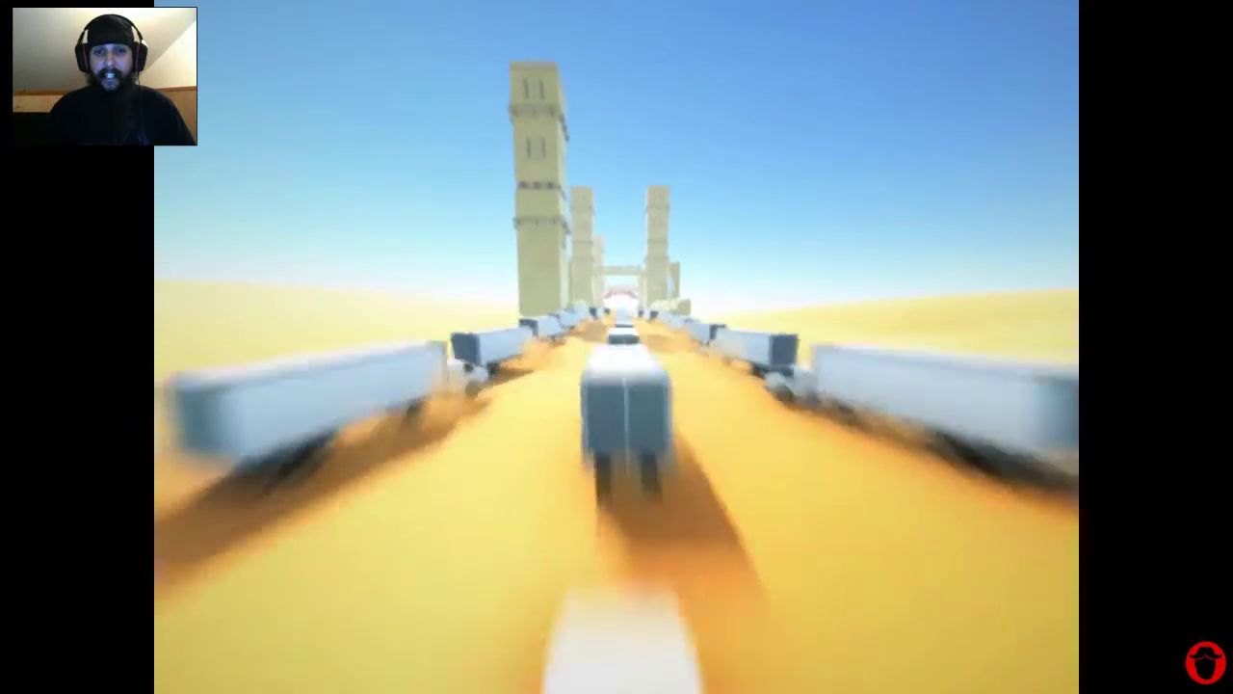
key(w)
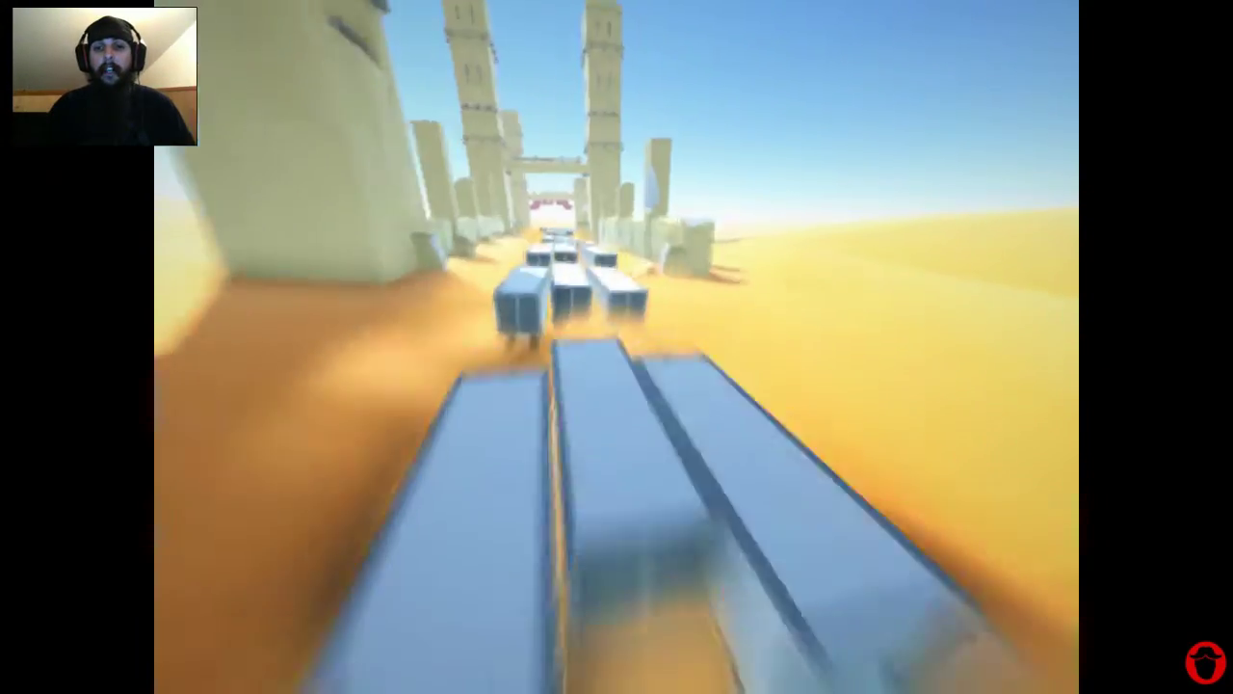
key(w)
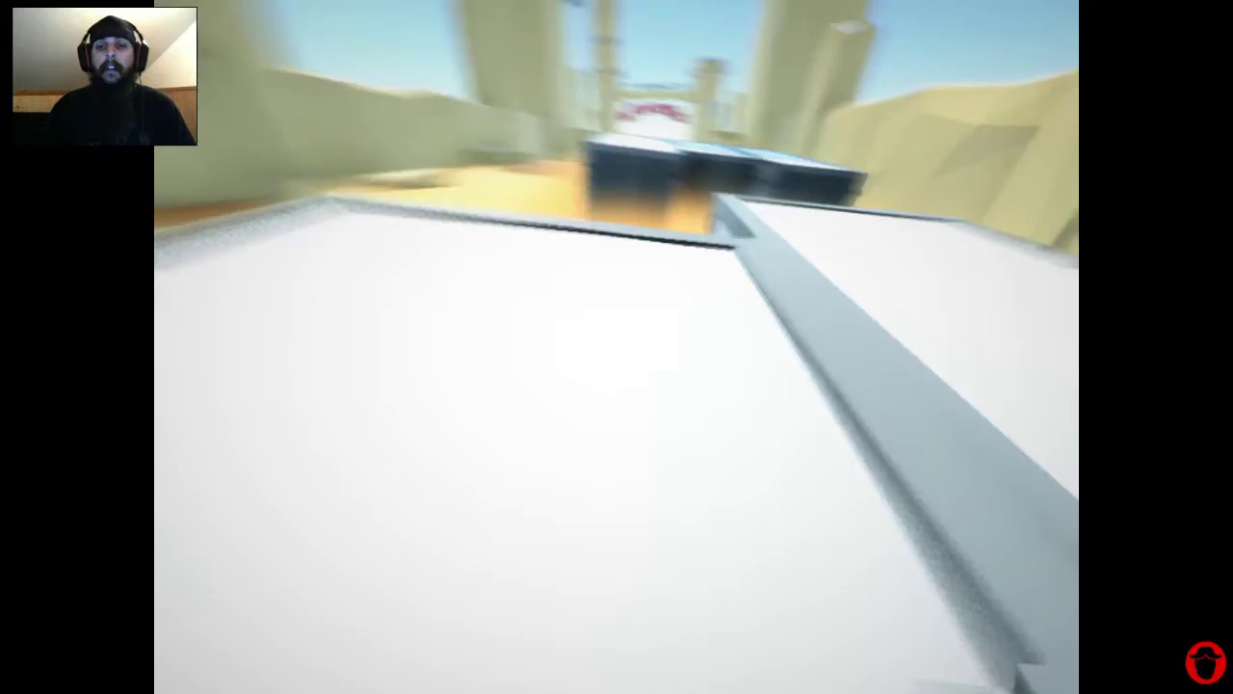
key(w)
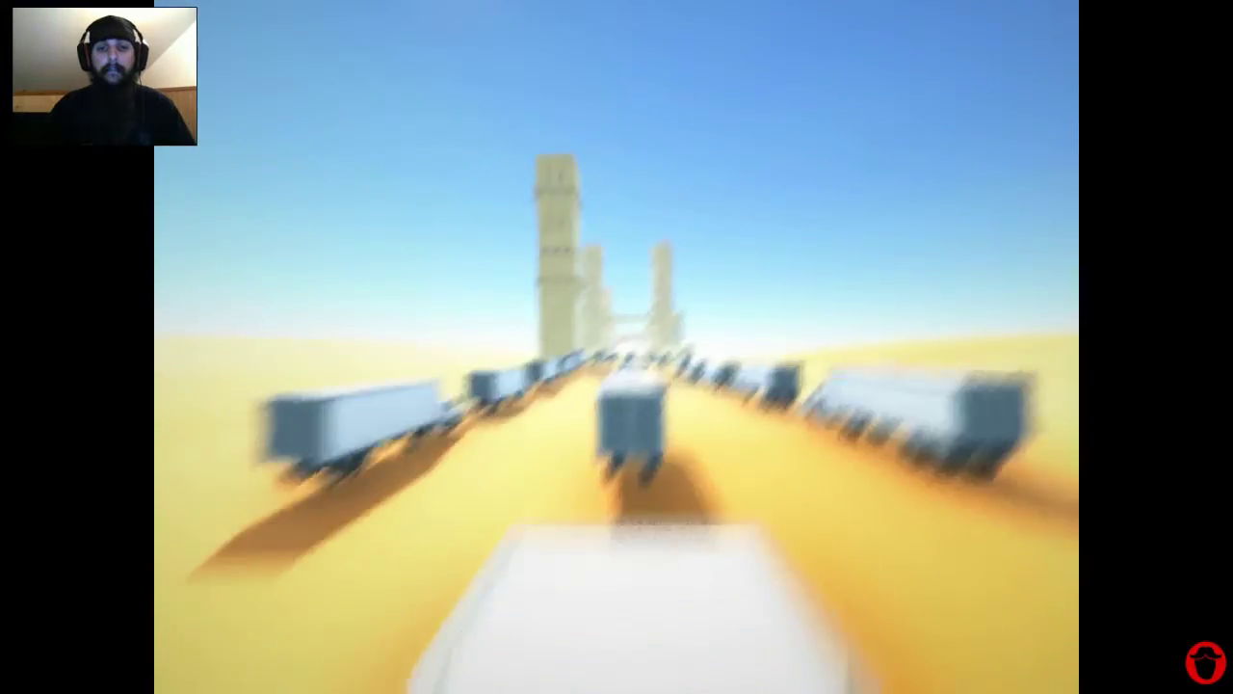
Jump along the convoy to the GOAL arch for 4565 style points, then advance.
key(w)
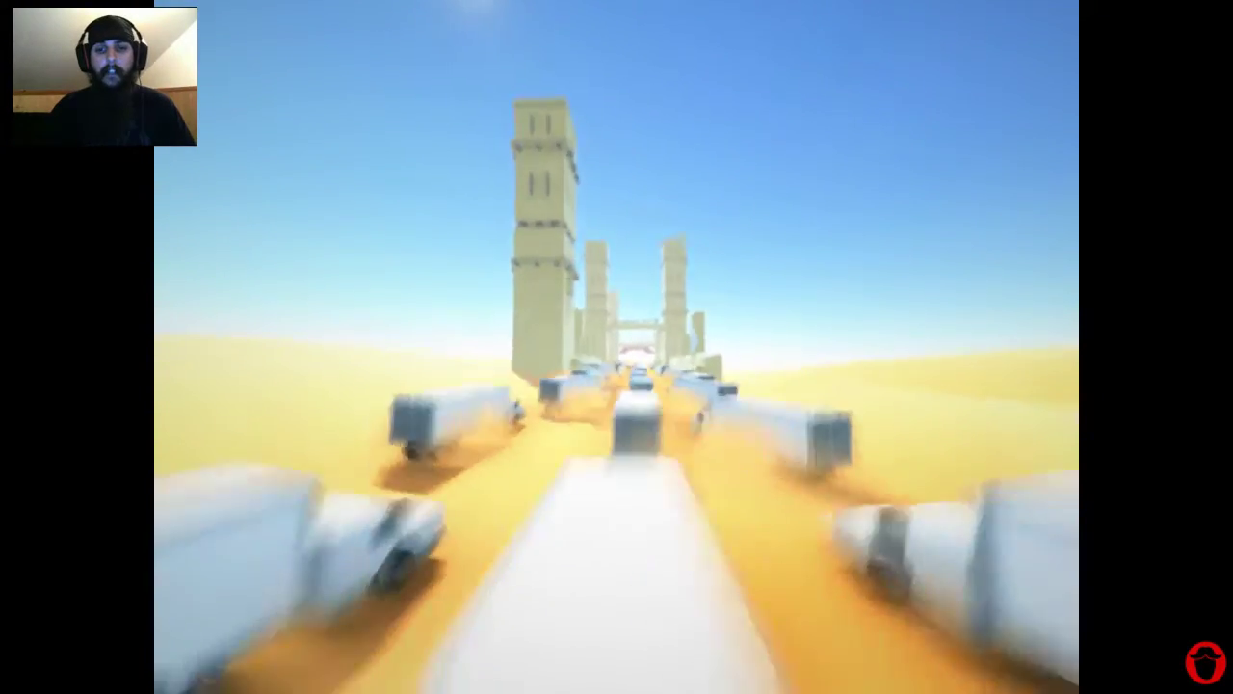
key(w)
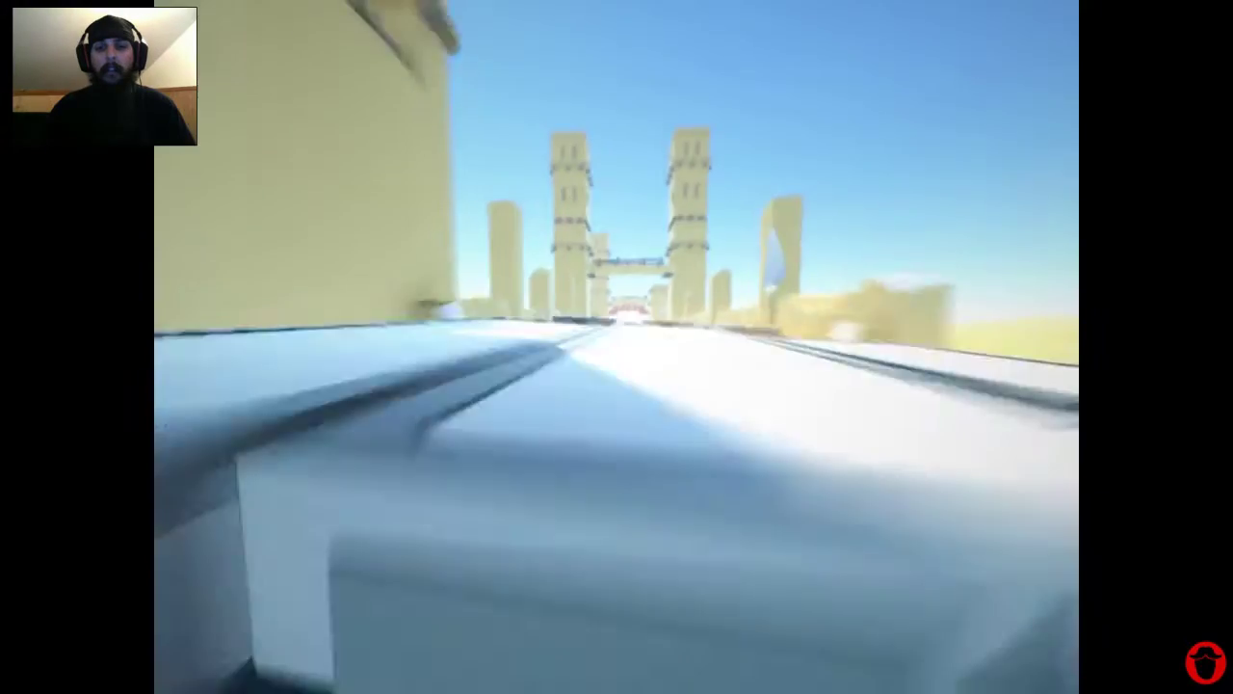
key(w)
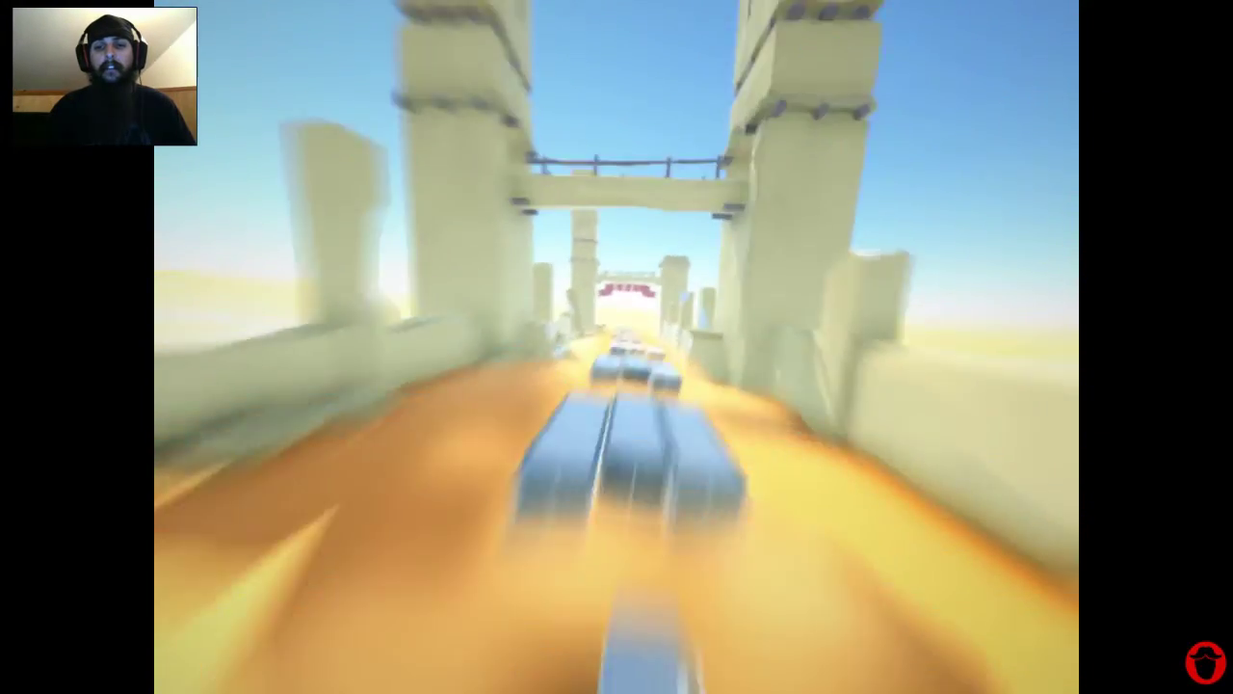
key(w)
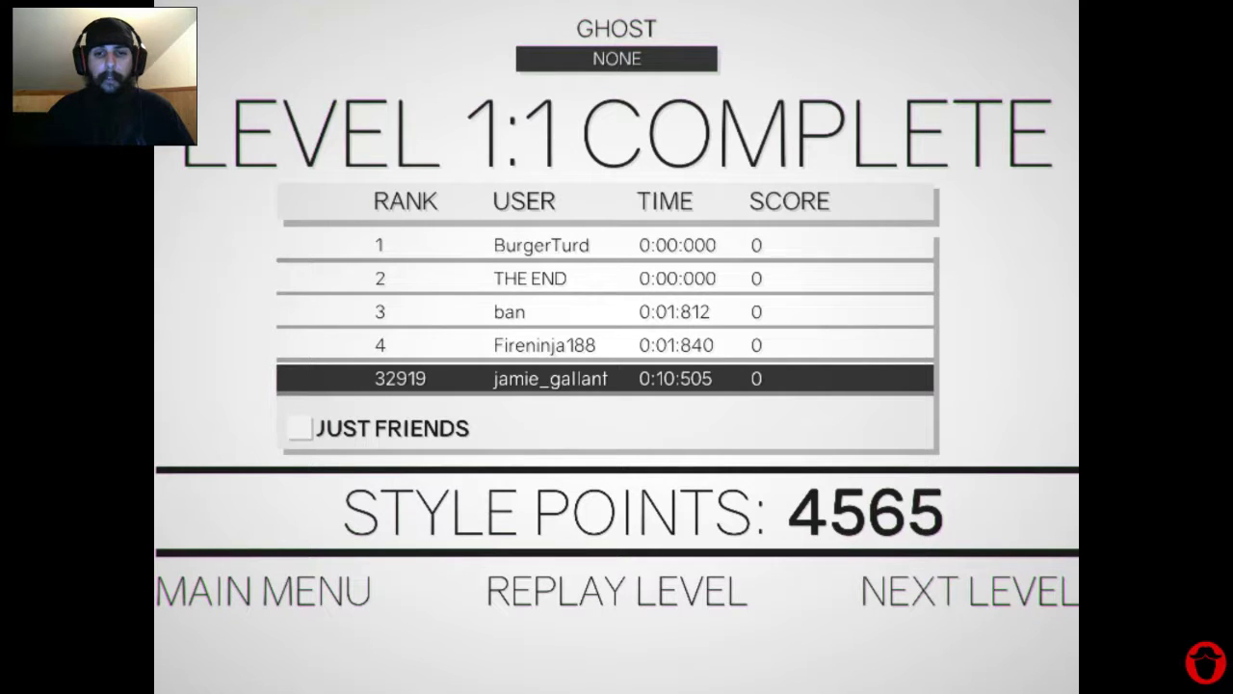
key(Right)
key(Right)
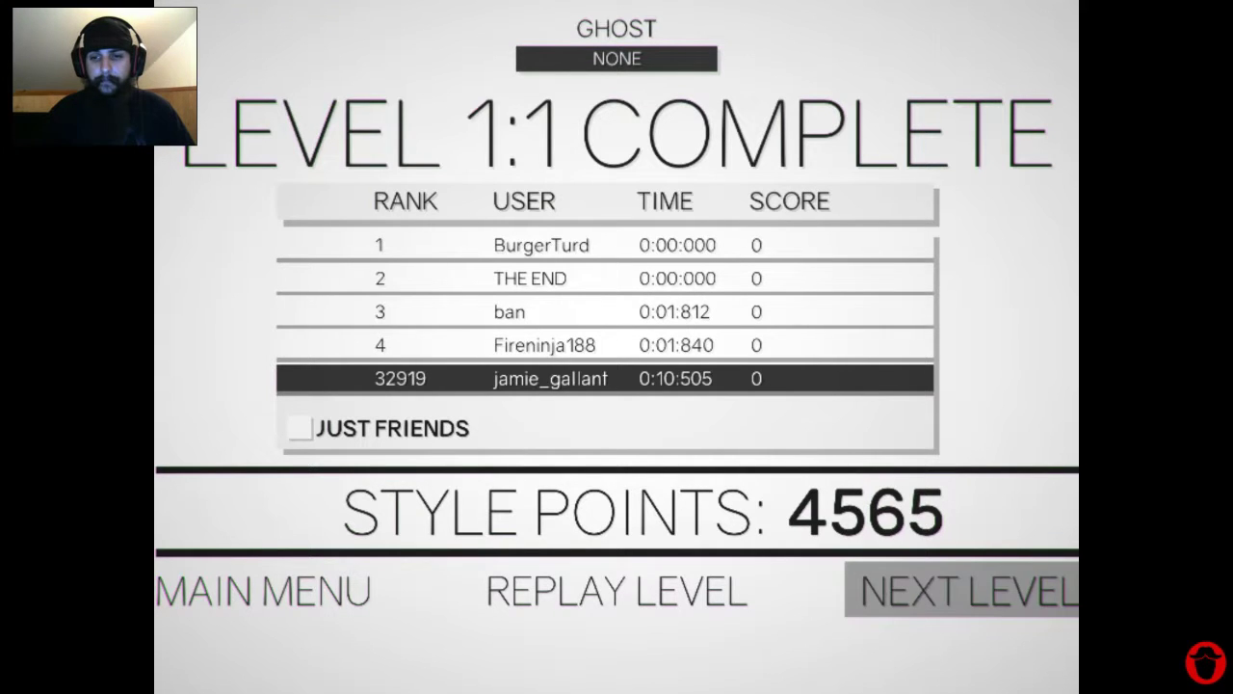
Start Level 1:2 and clear it on the first try for 6971 style points.
key(Return)
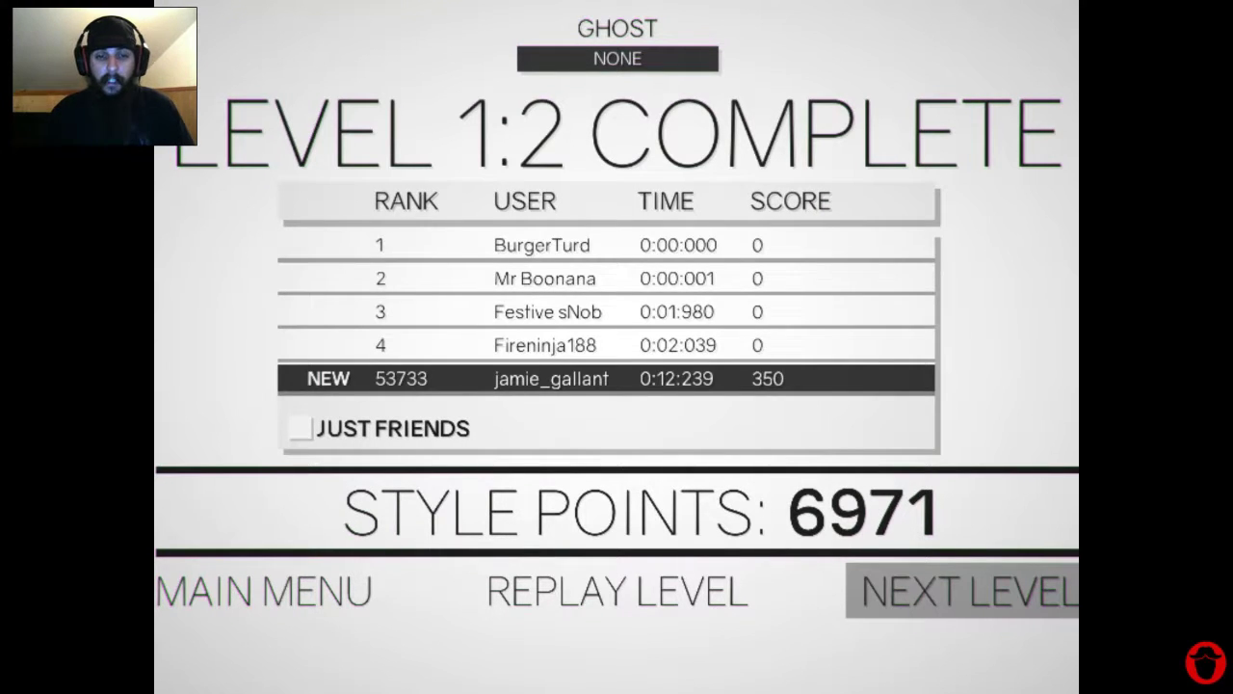
Play Level 1:3, restarting twice after failing, and reach the goal for 7841 points.
key(Return)
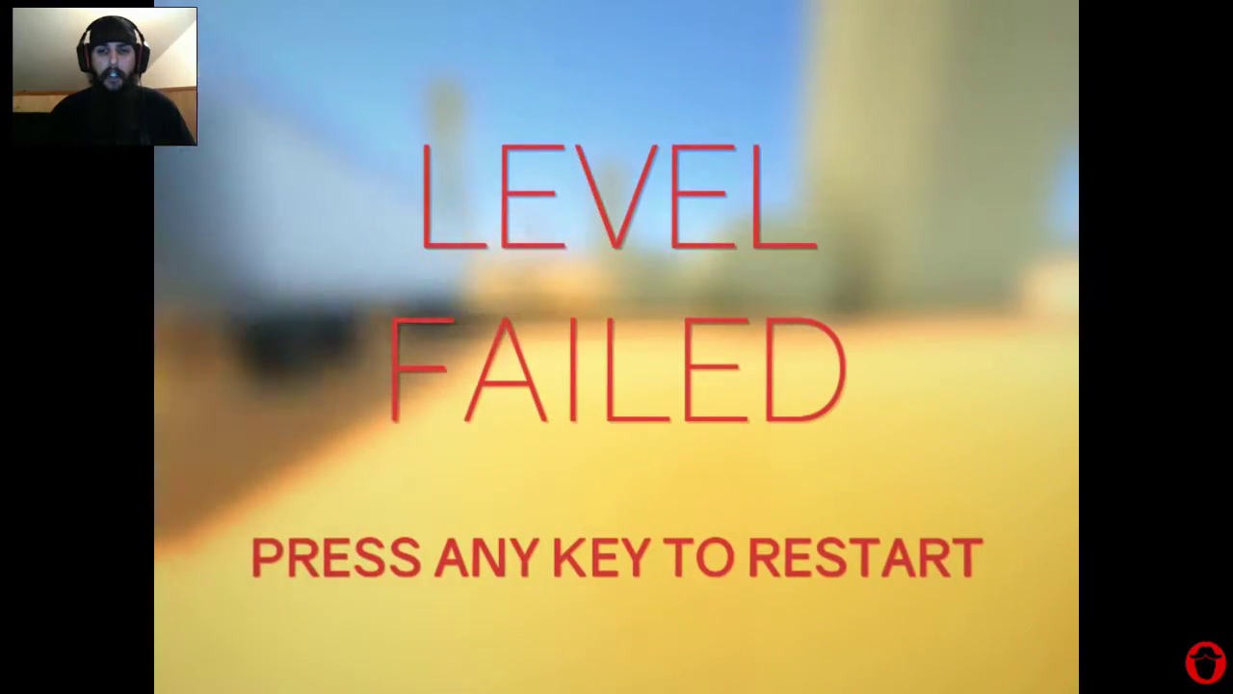
key(space)
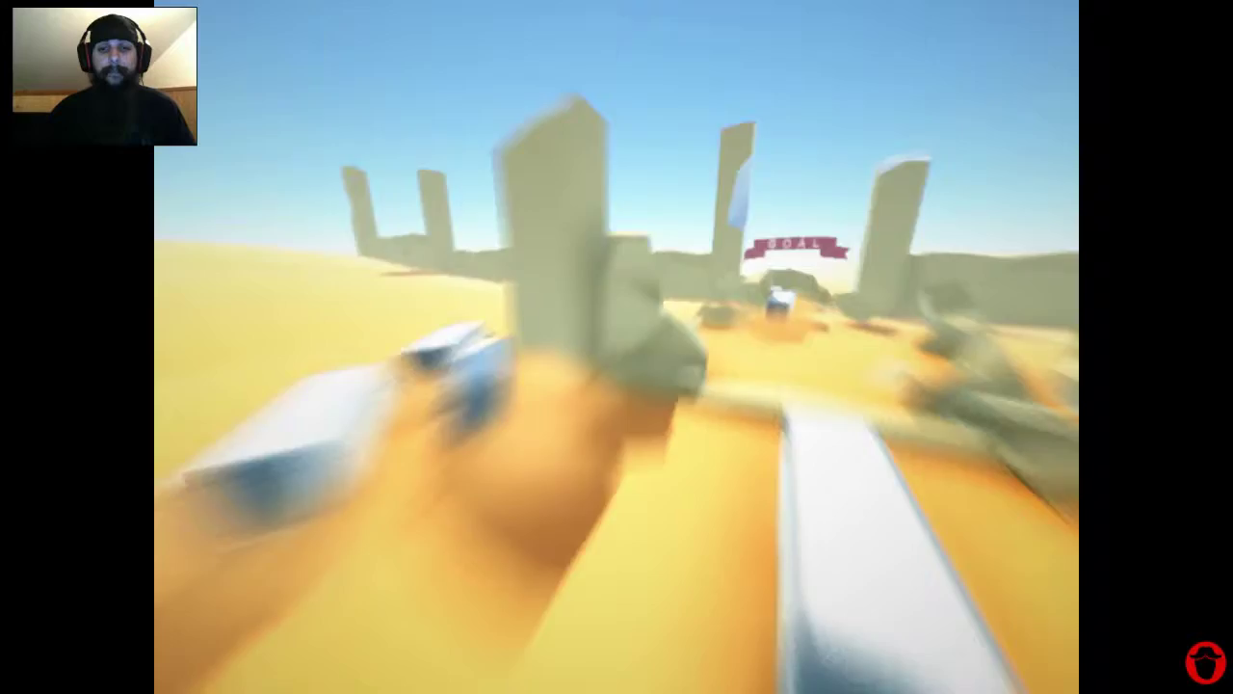
key(space)
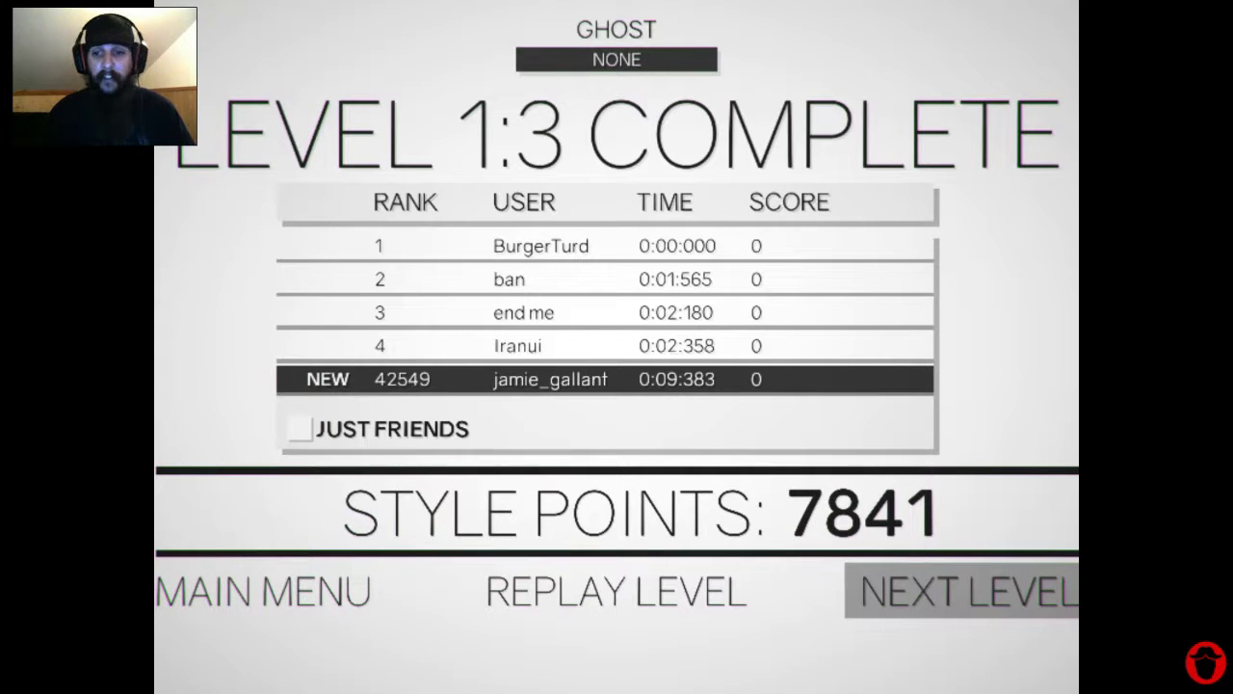
Play Level 1:4, restarting once after a fall, and finish with 8668 style points.
key(Return)
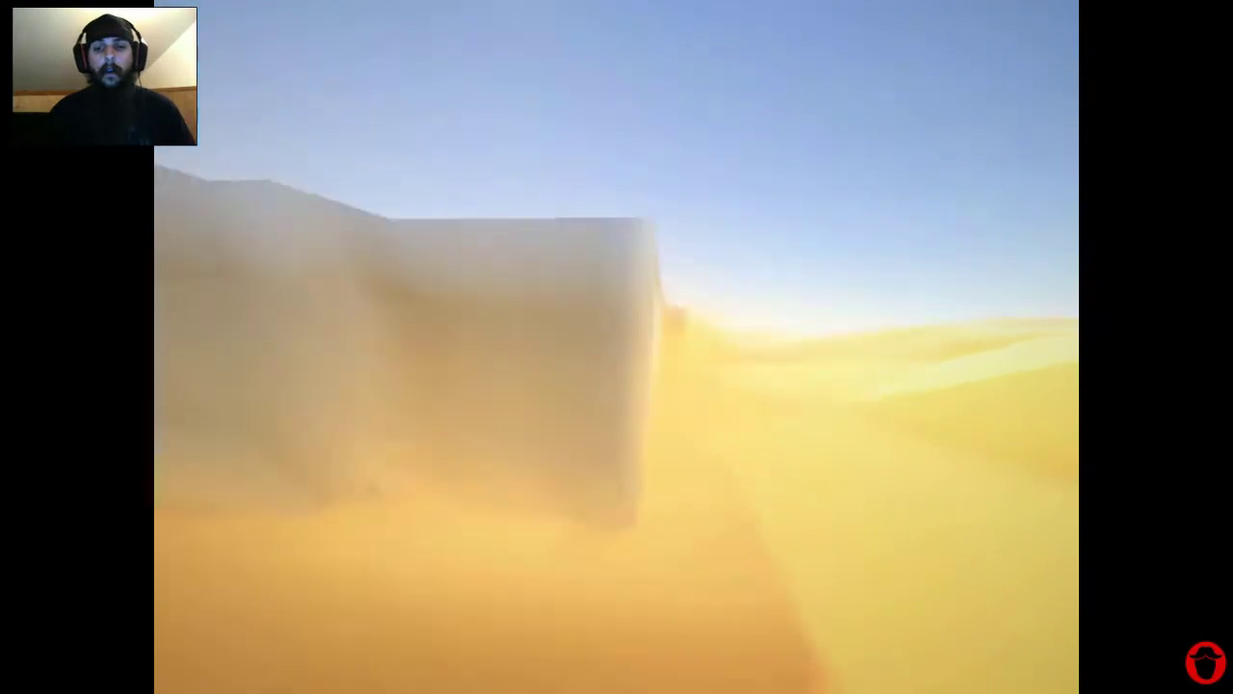
key(space)
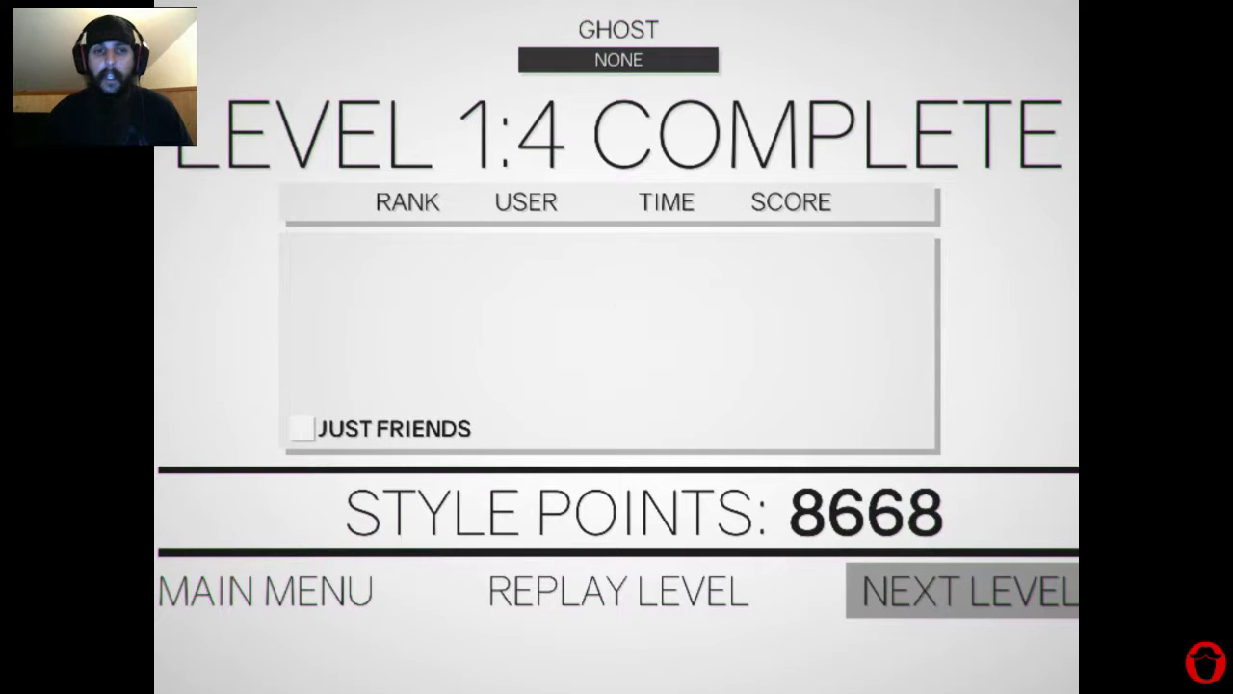
Play canyon Level 1:5, restarting once after failing, and finish with 9168 style points.
key(Return)
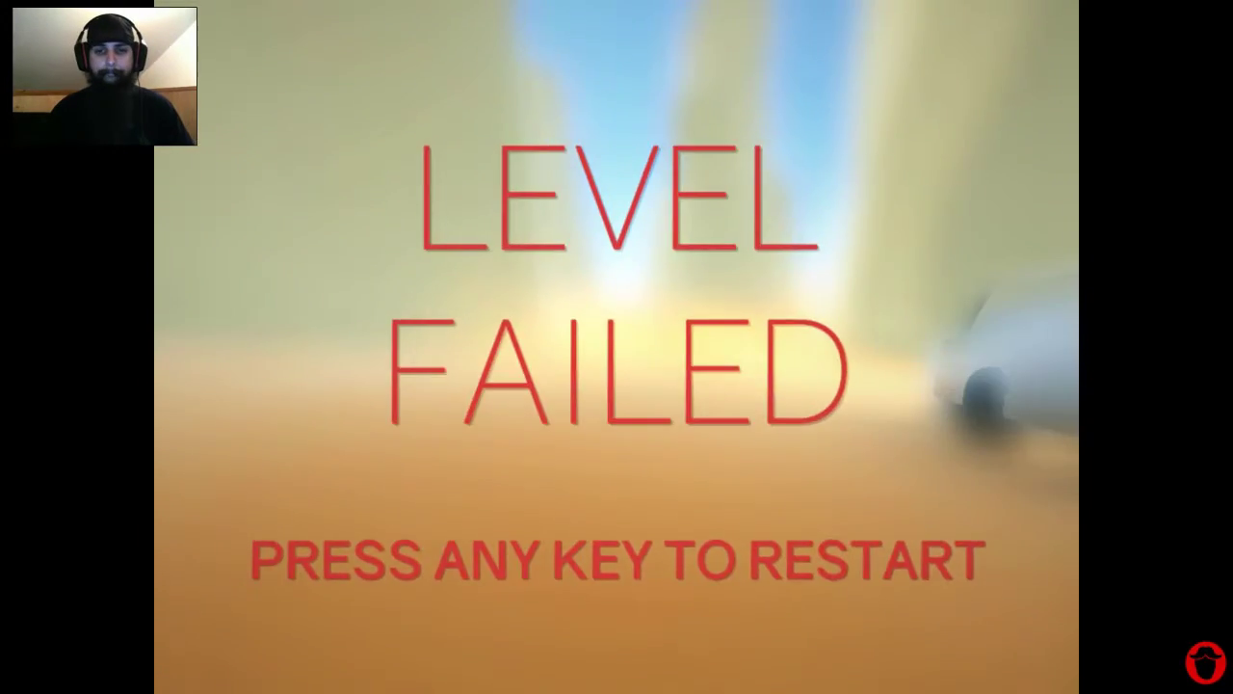
key(space)
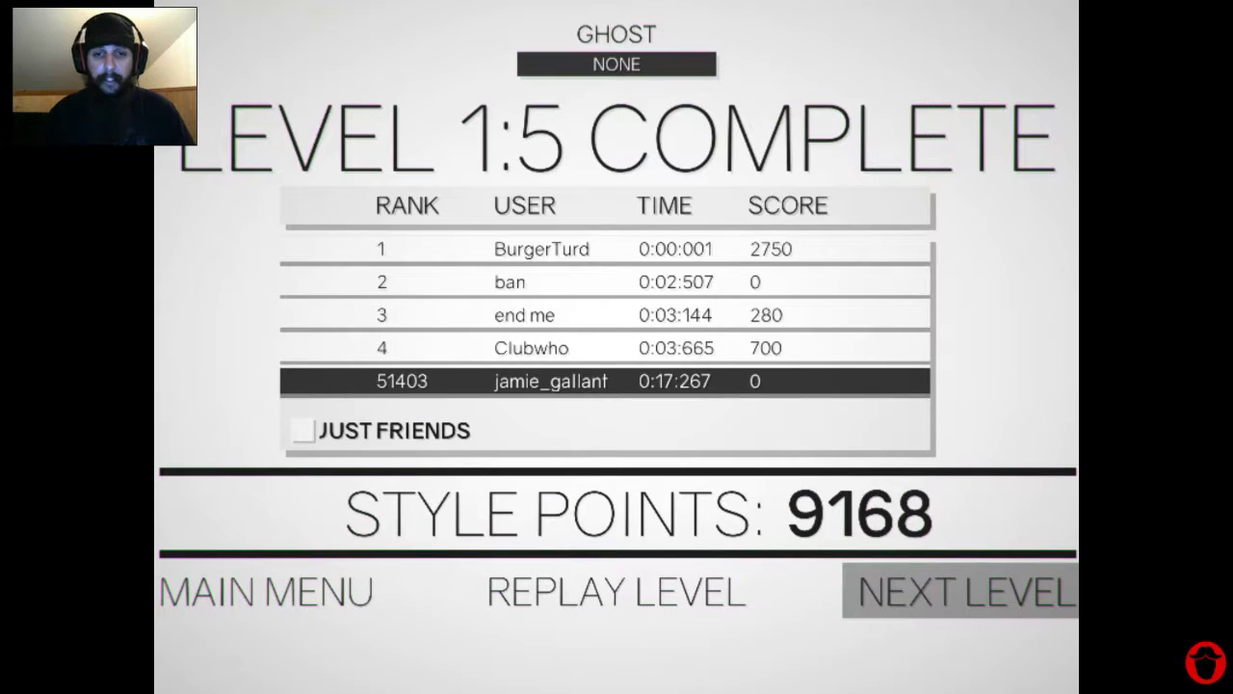
Advance to Level 1:6 and retry it seven times, with every run ending in a fall.
key(Return)
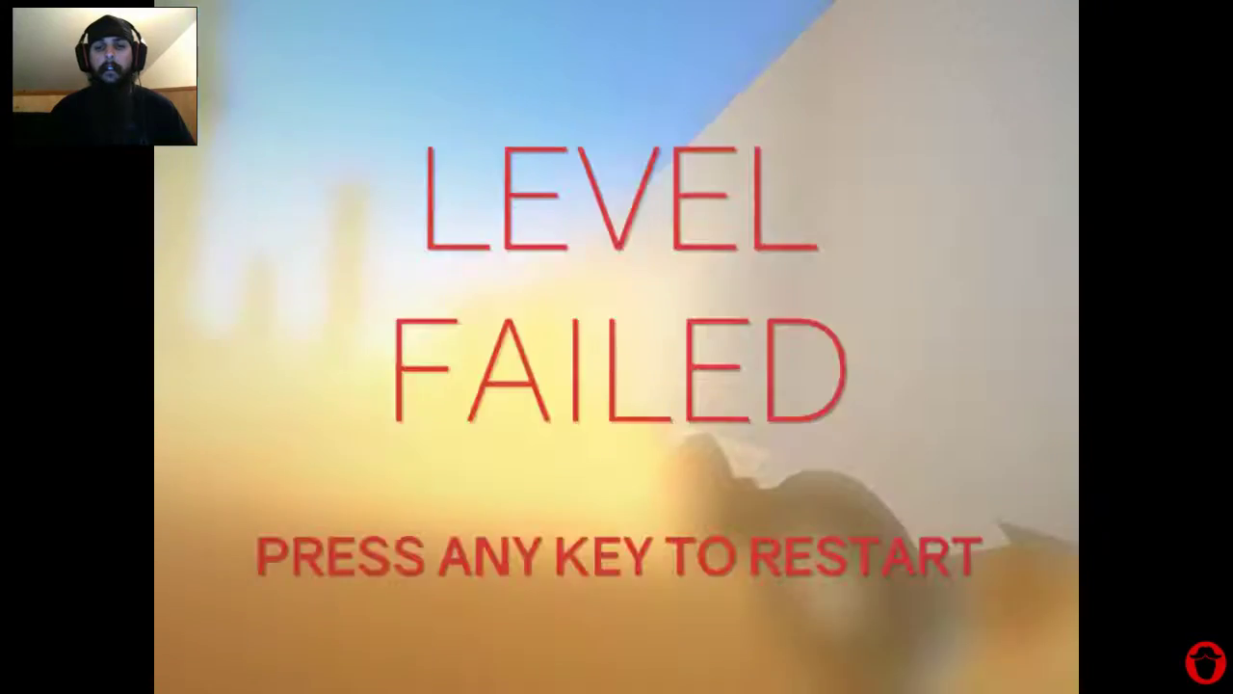
key(space)
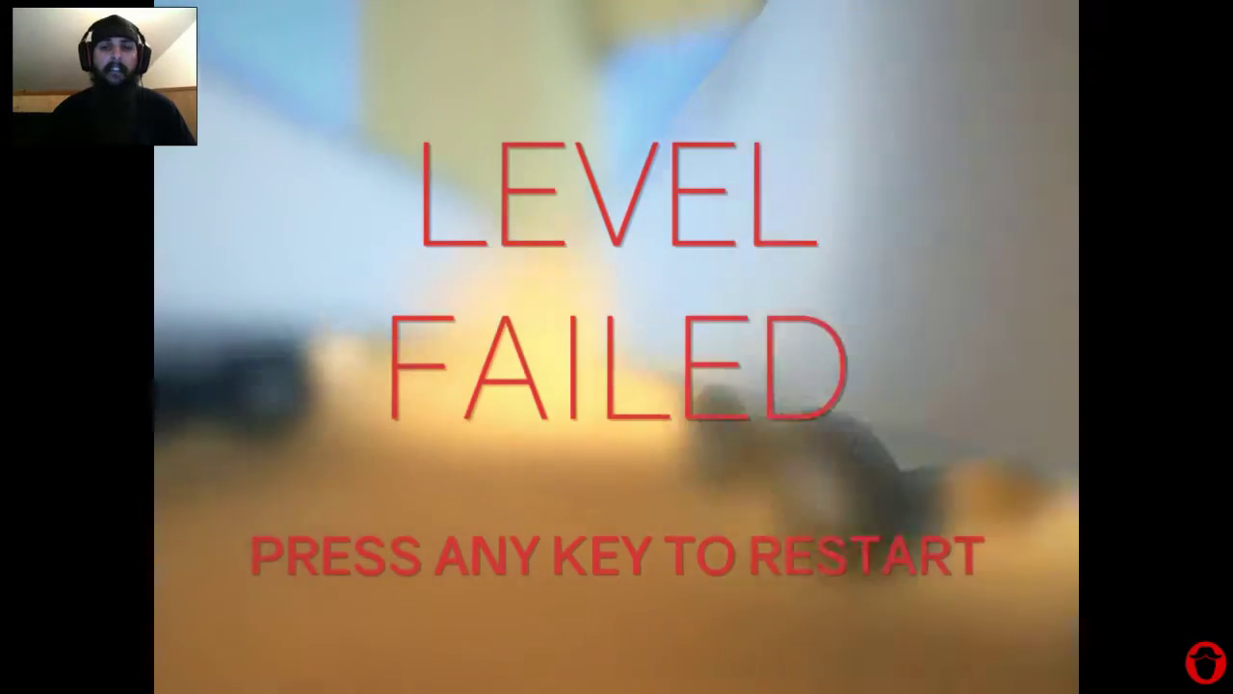
key(space)
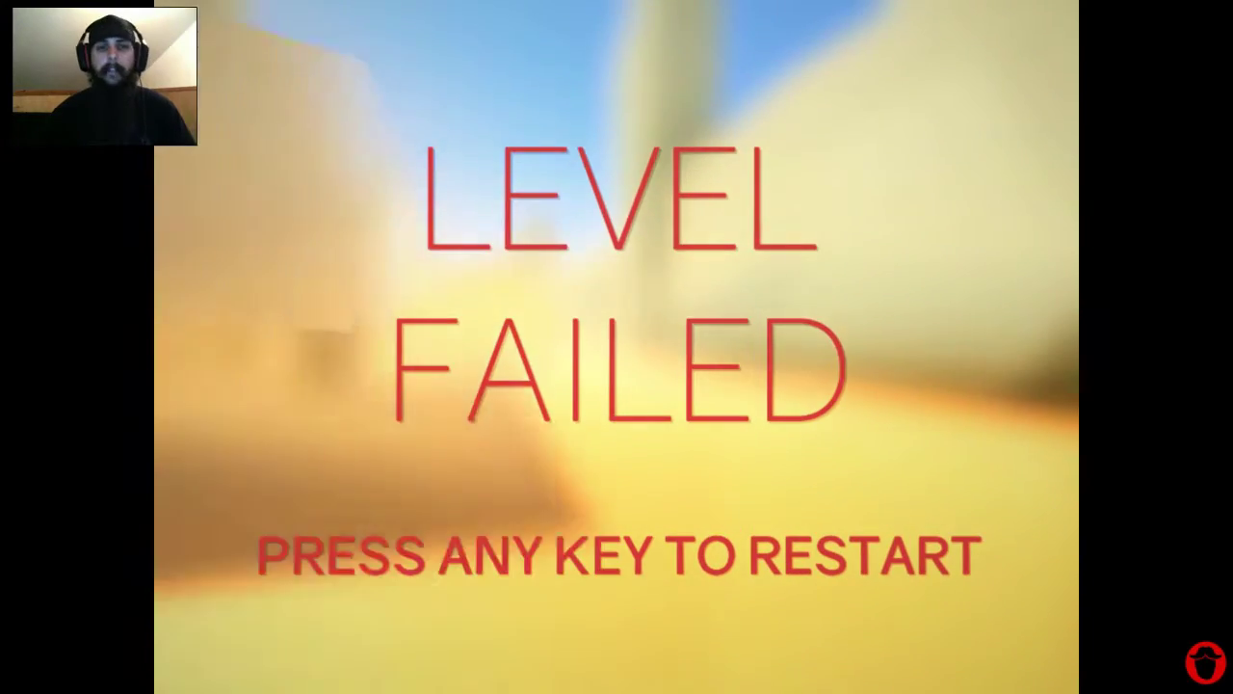
key(space)
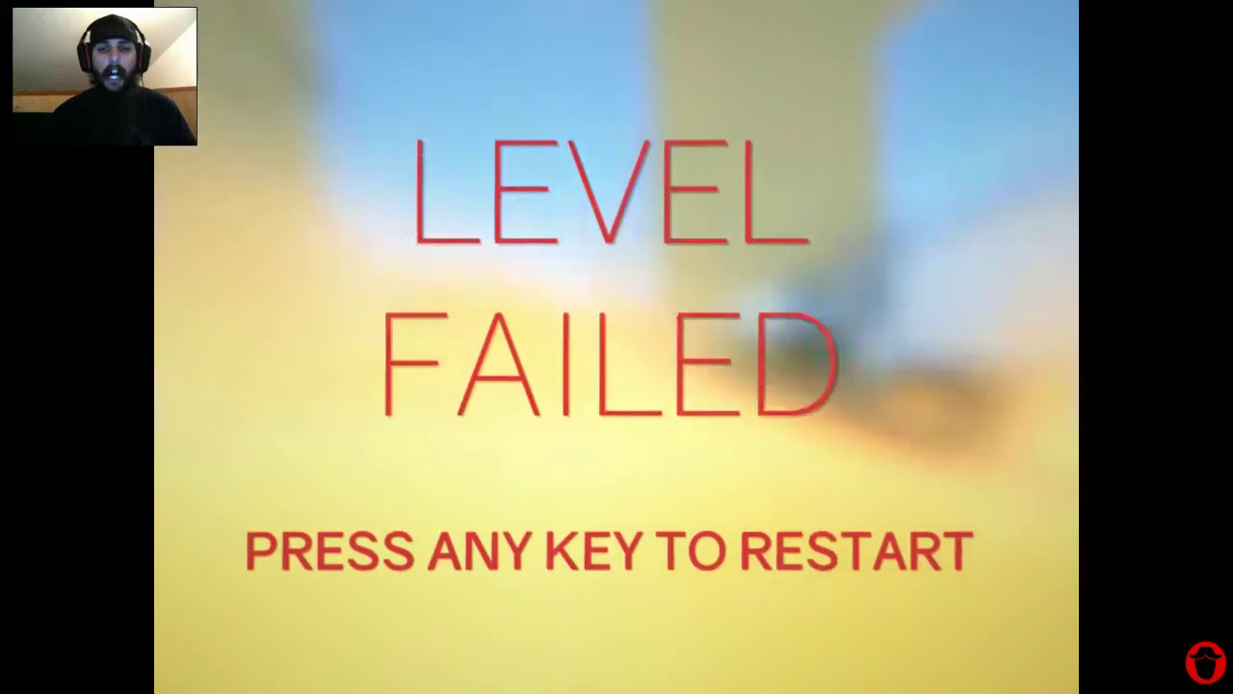
key(space)
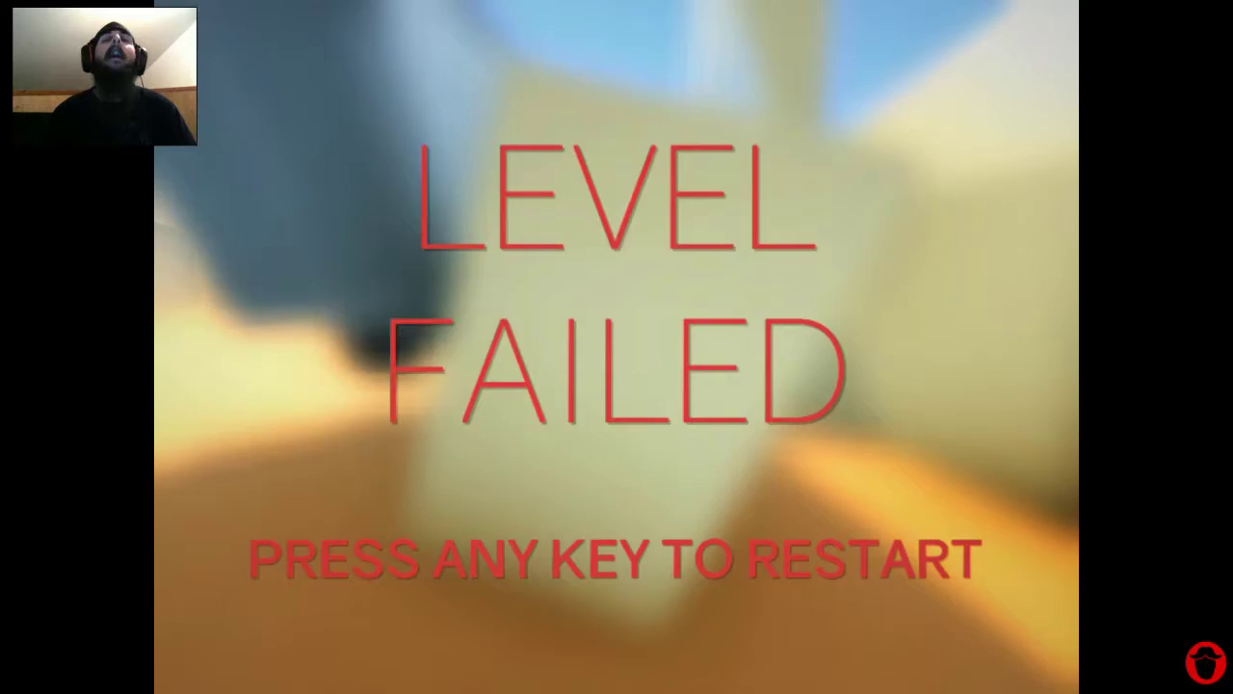
key(space)
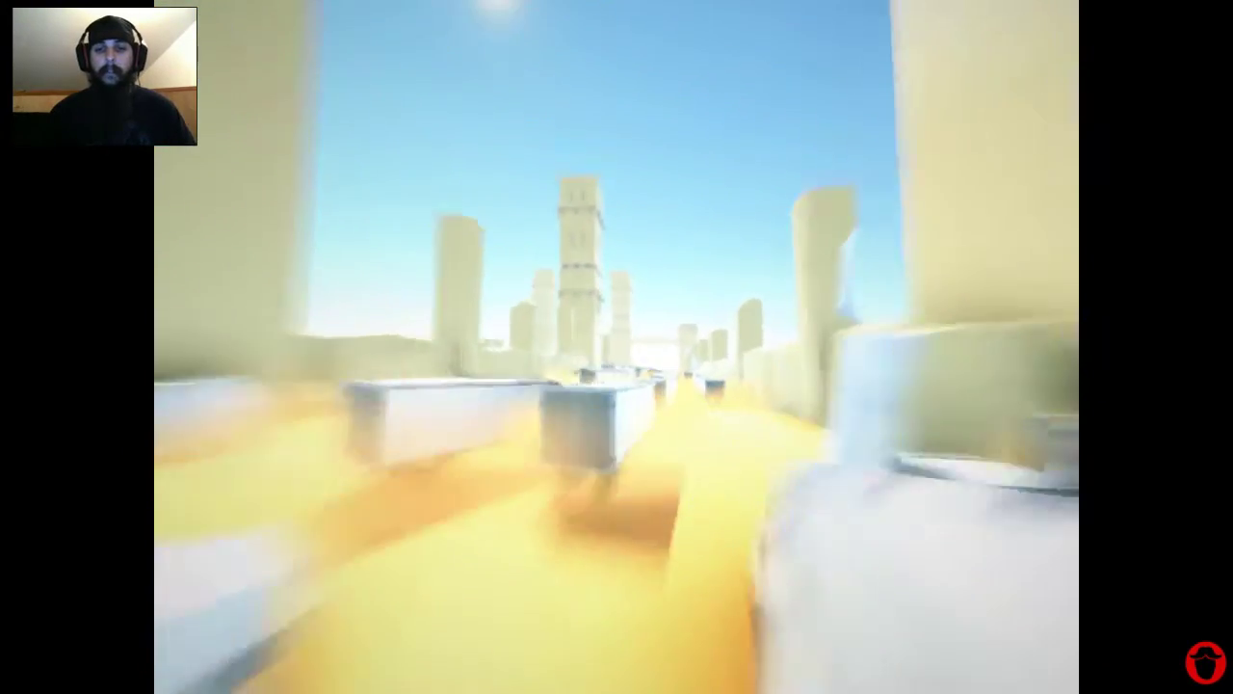
key(space)
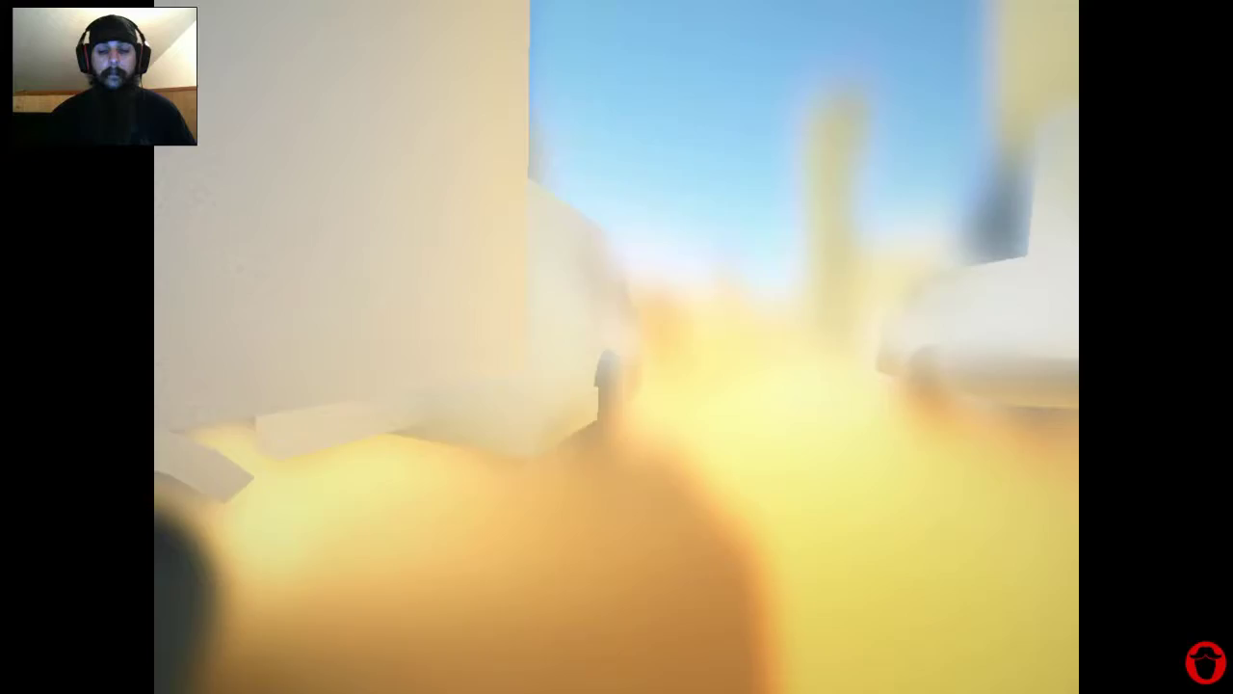
key(space)
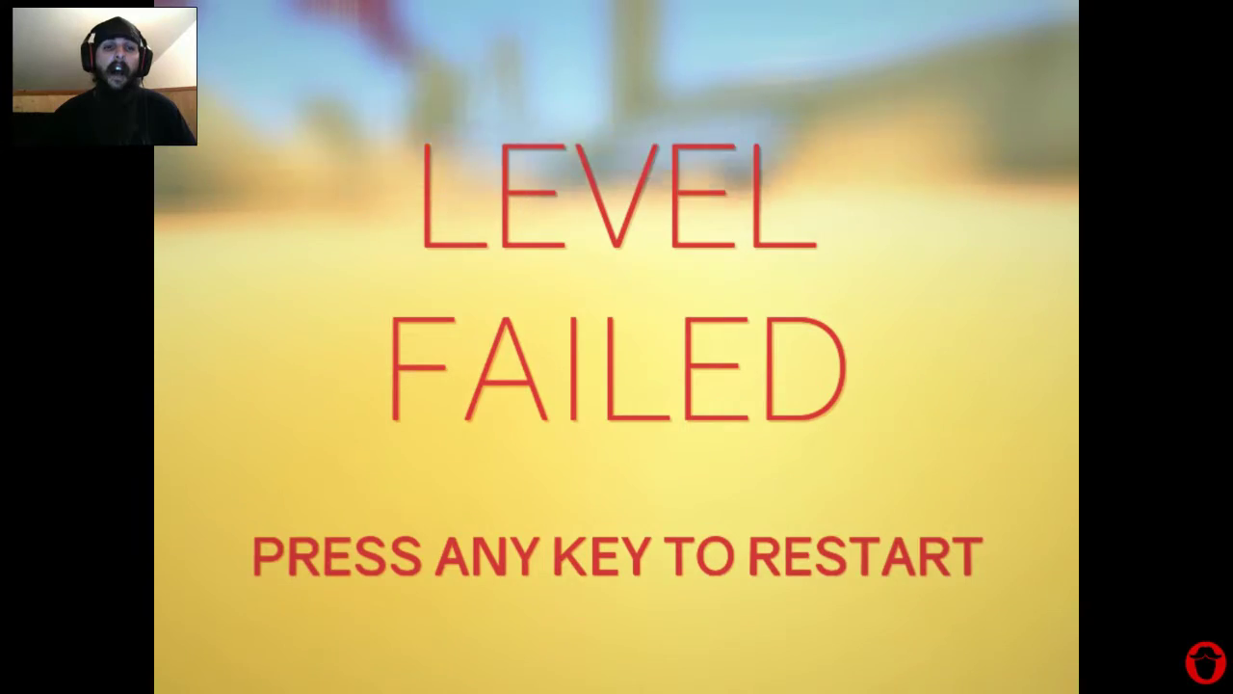
Restart Level 1:6 five more times, with every attempt ending on Level Failed.
key(space)
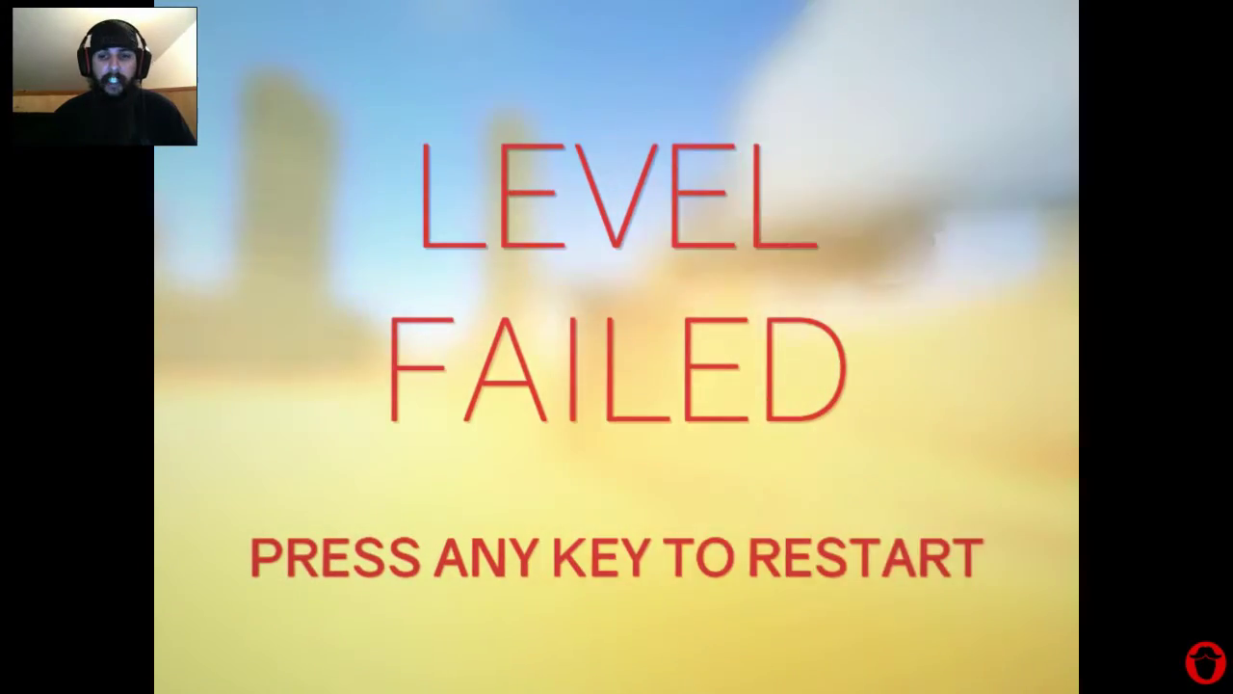
key(space)
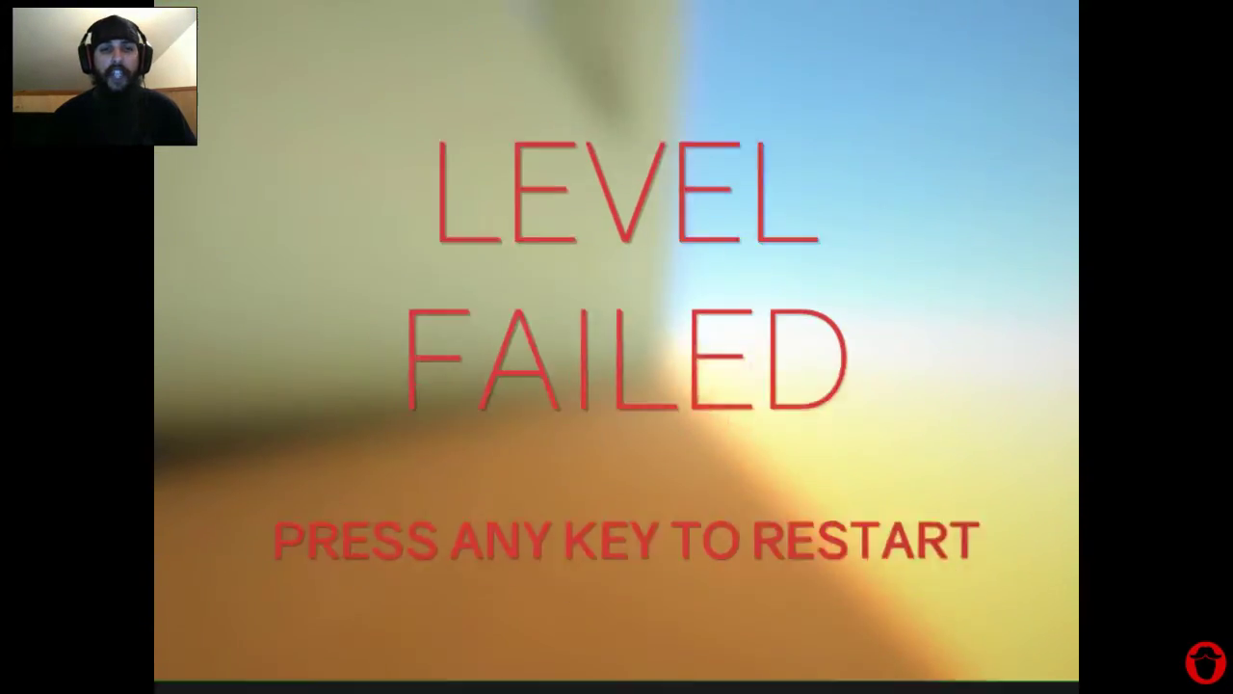
key(space)
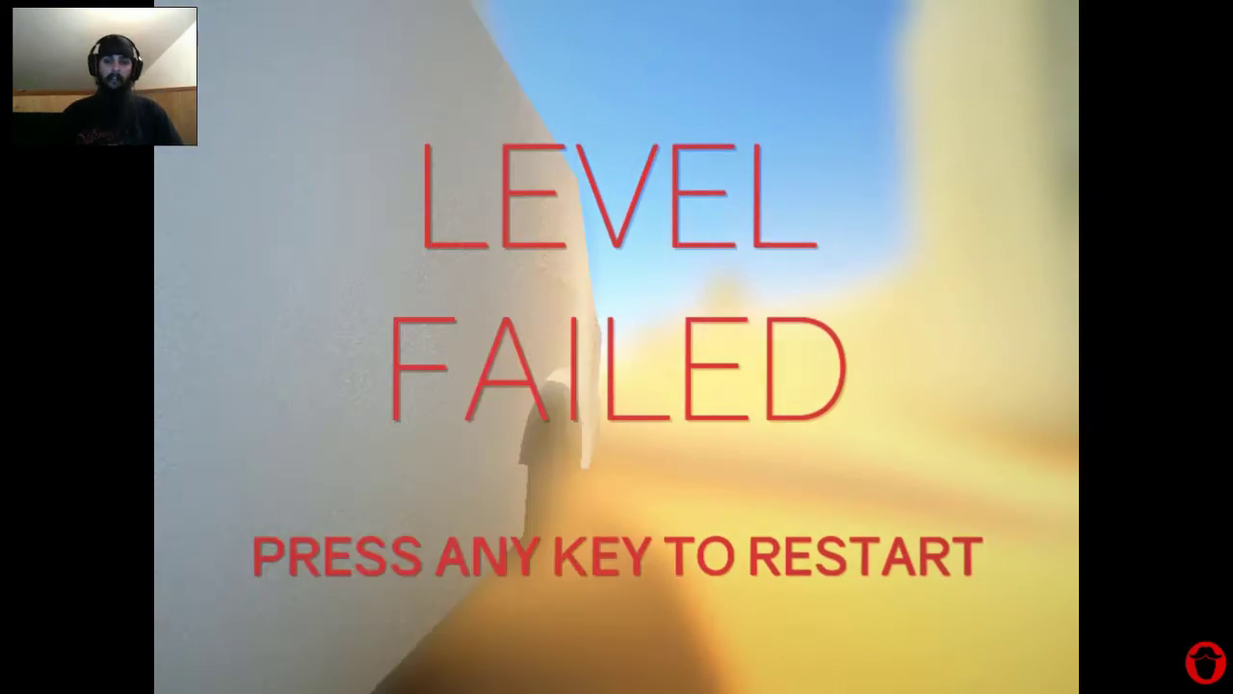
key(space)
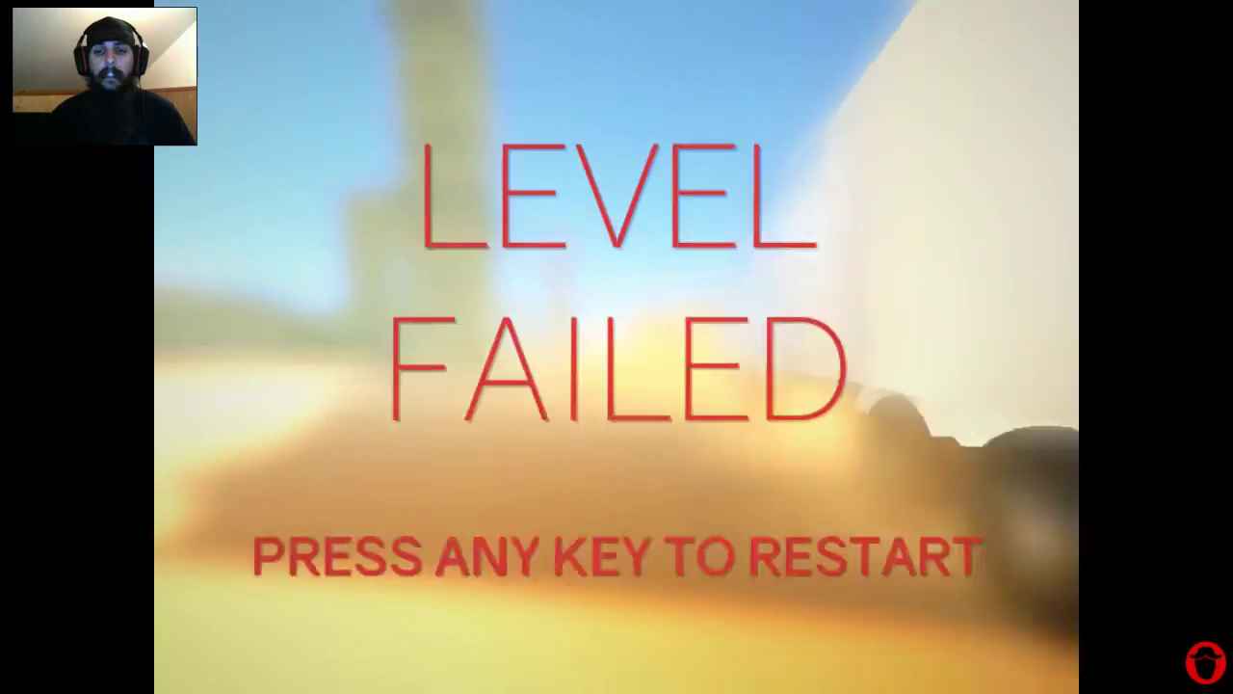
key(space)
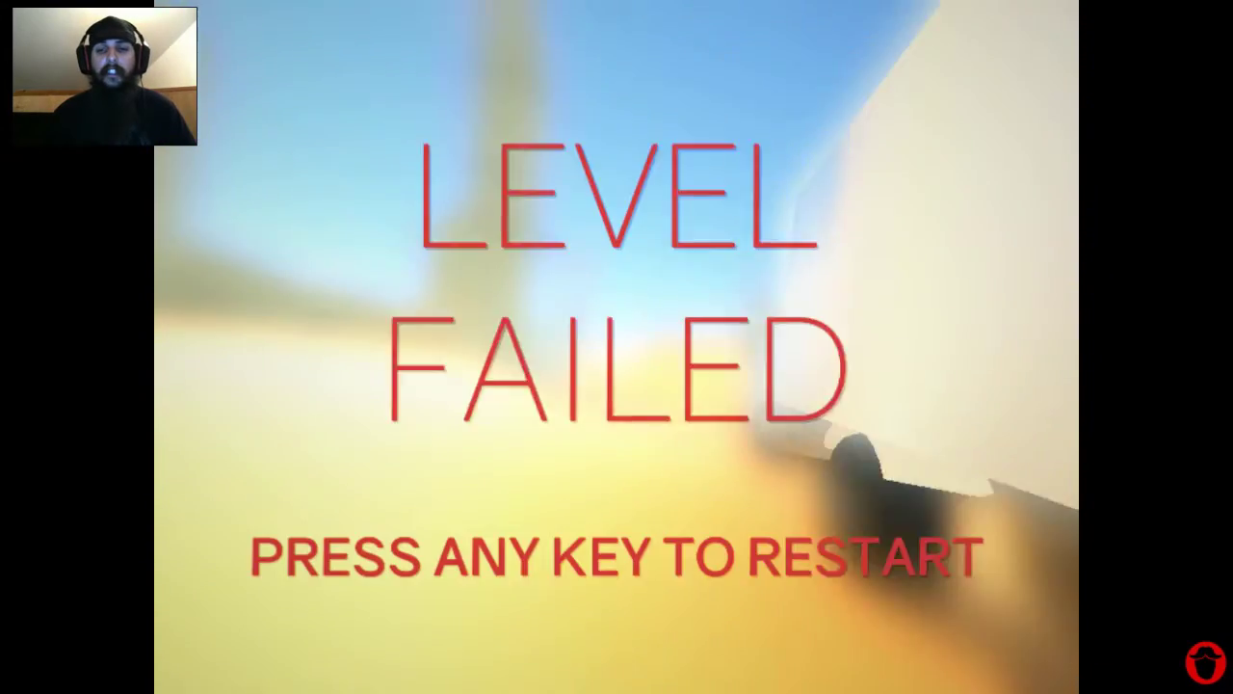
Restart Level 1:6 seven more times until a new run is underway on the convoy.
key(space)
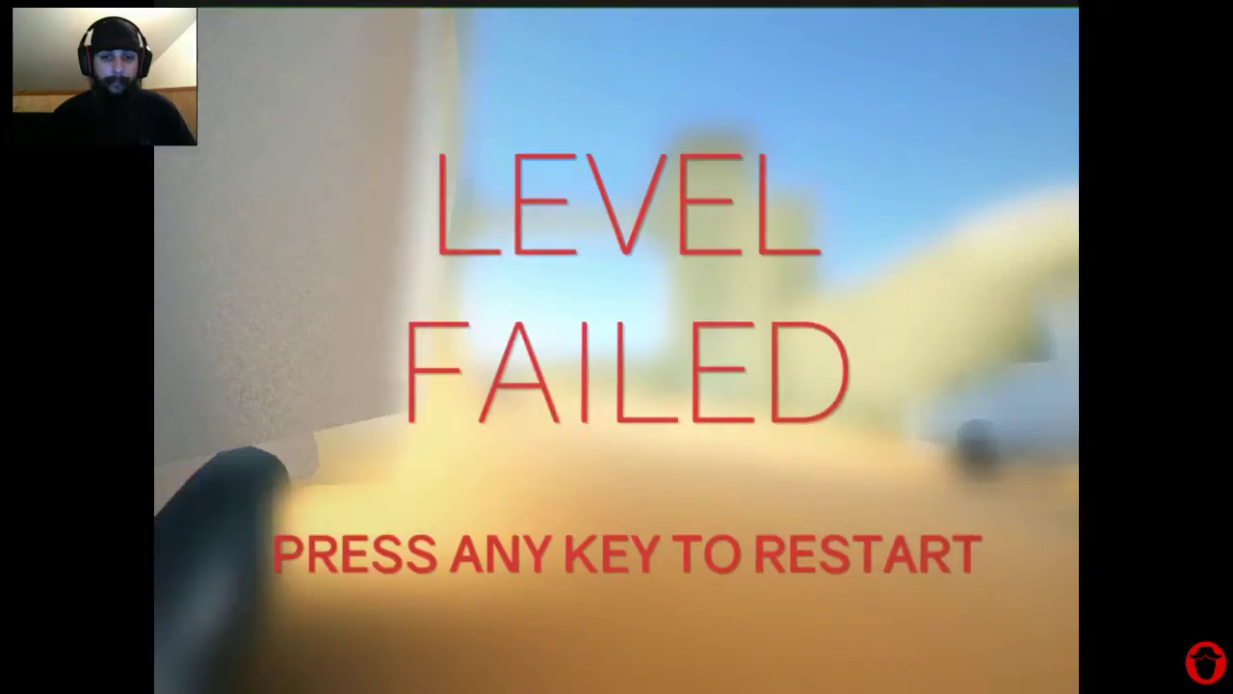
key(space)
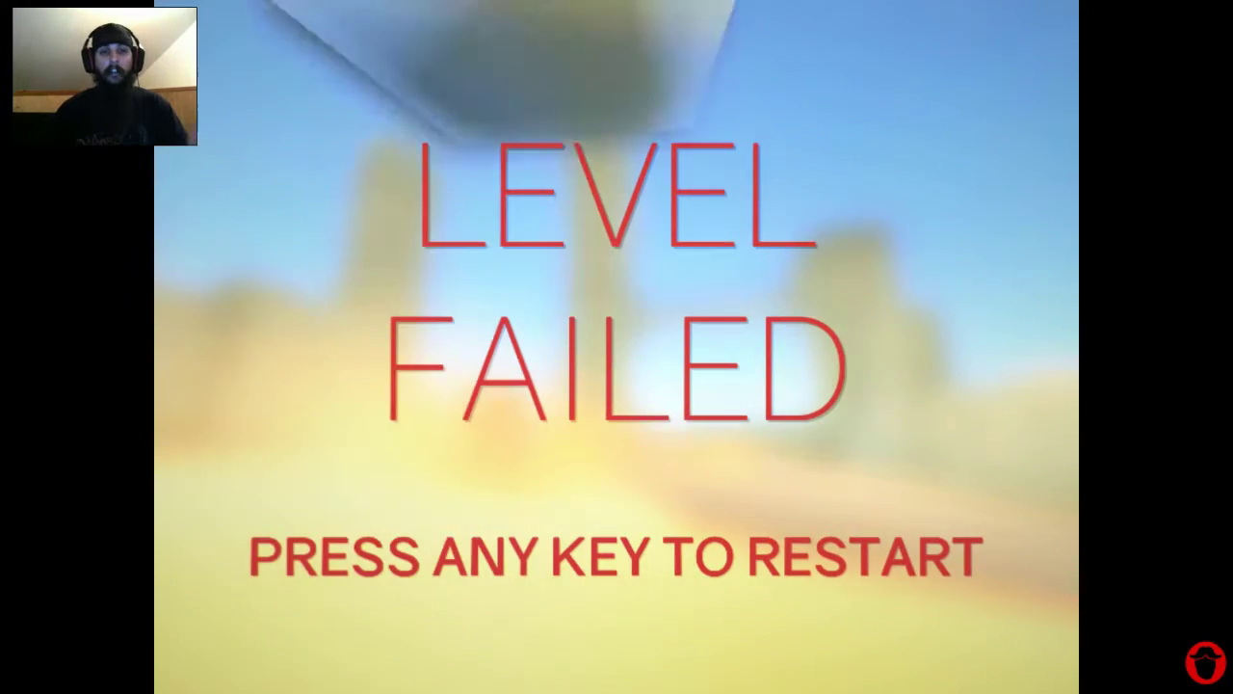
key(space)
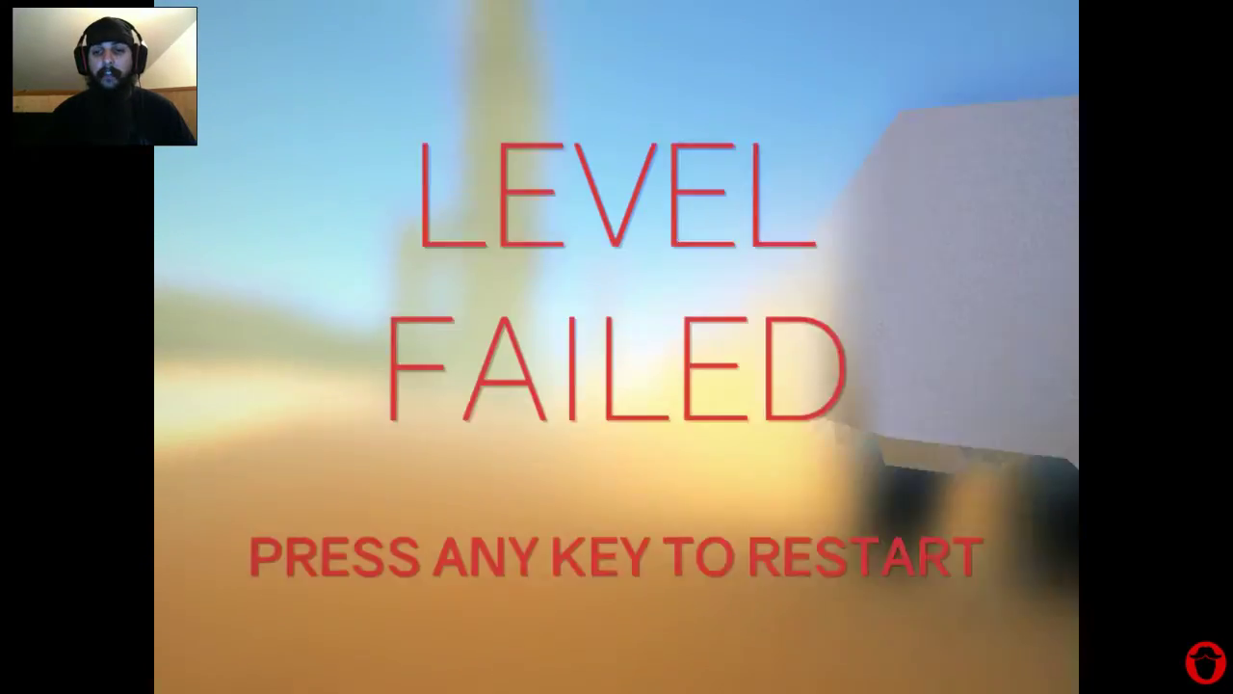
key(space)
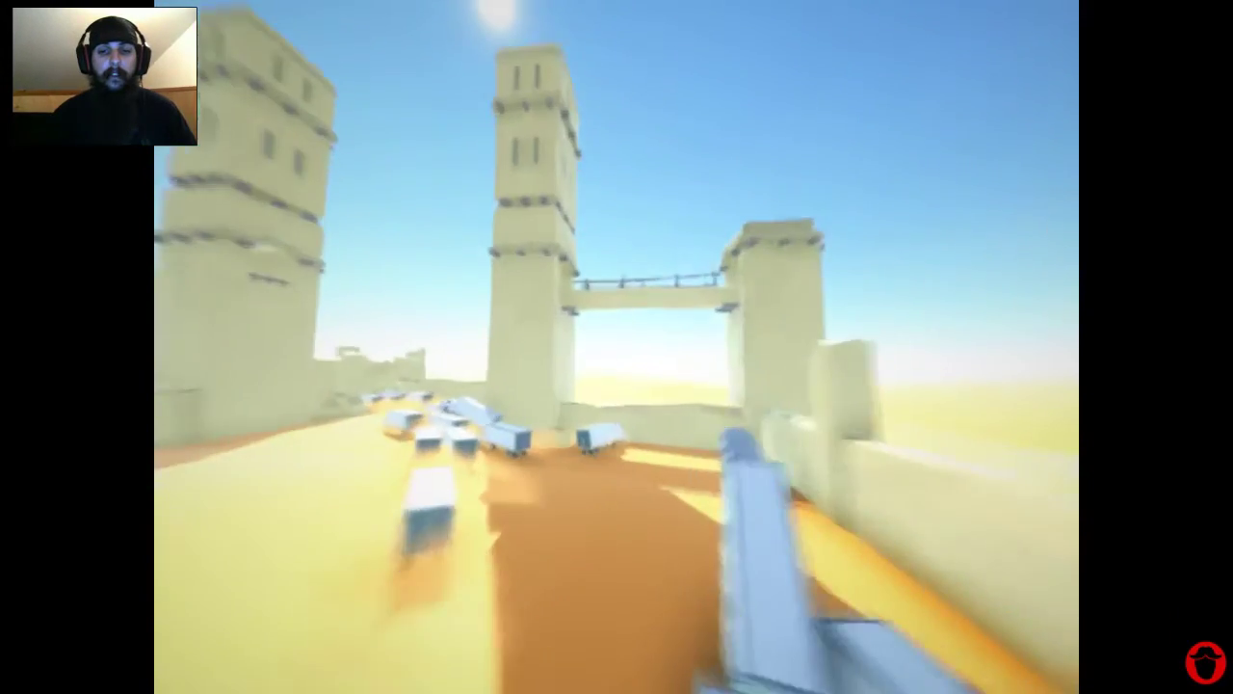
key(space)
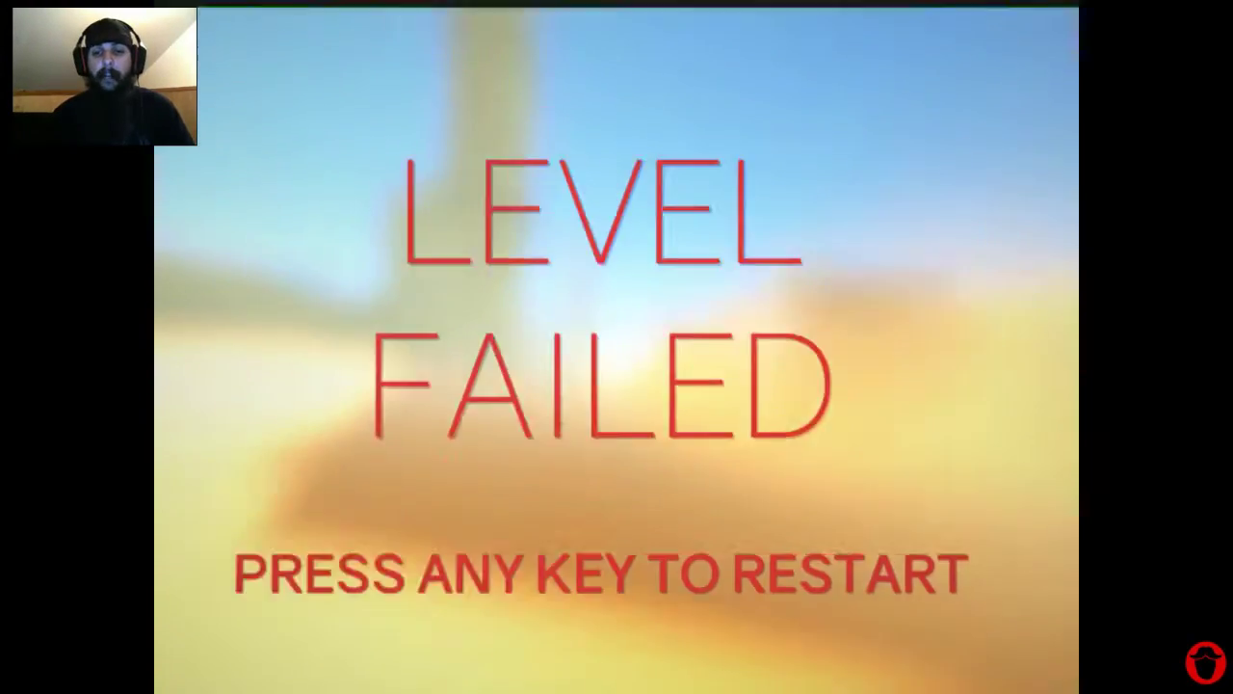
key(space)
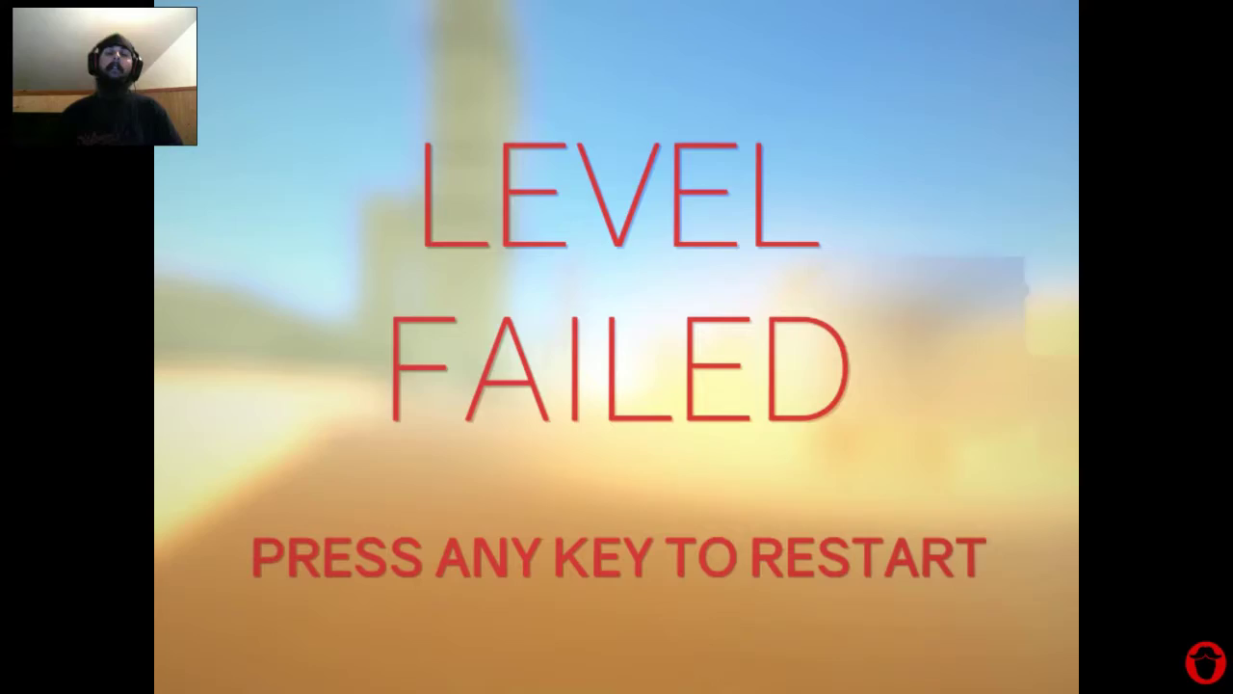
key(space)
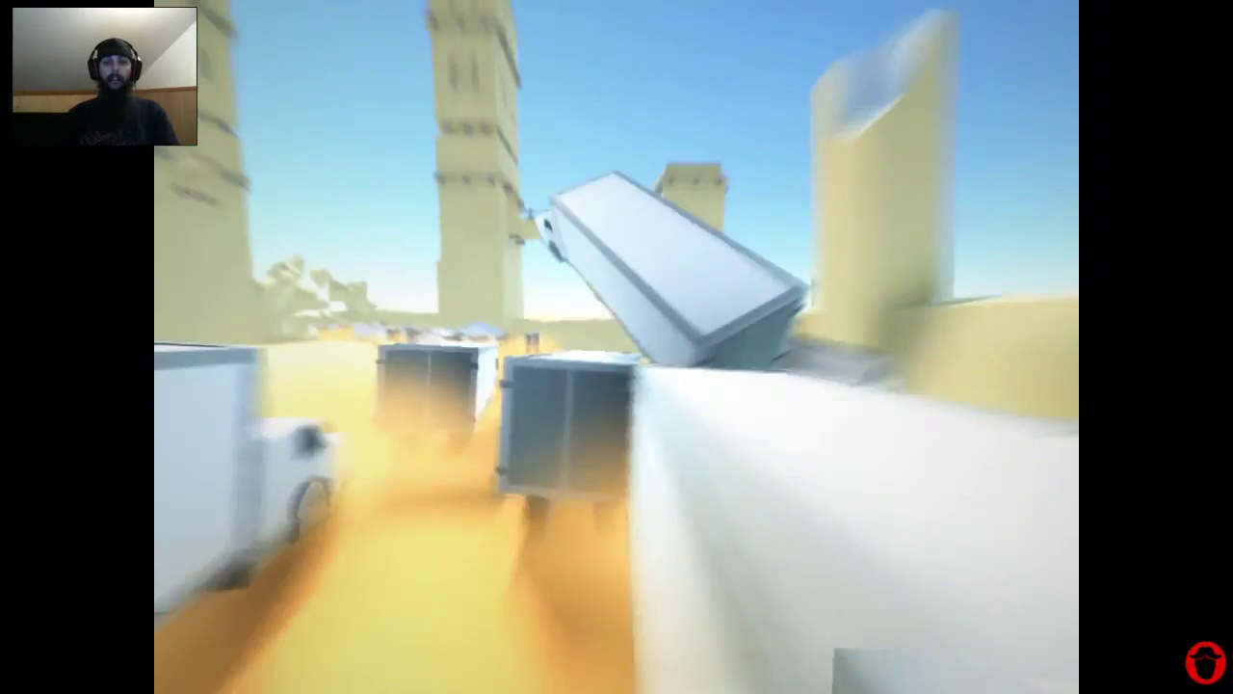
Restart Level 1:6 once more and reach the goal for 9749 style points.
key(space)
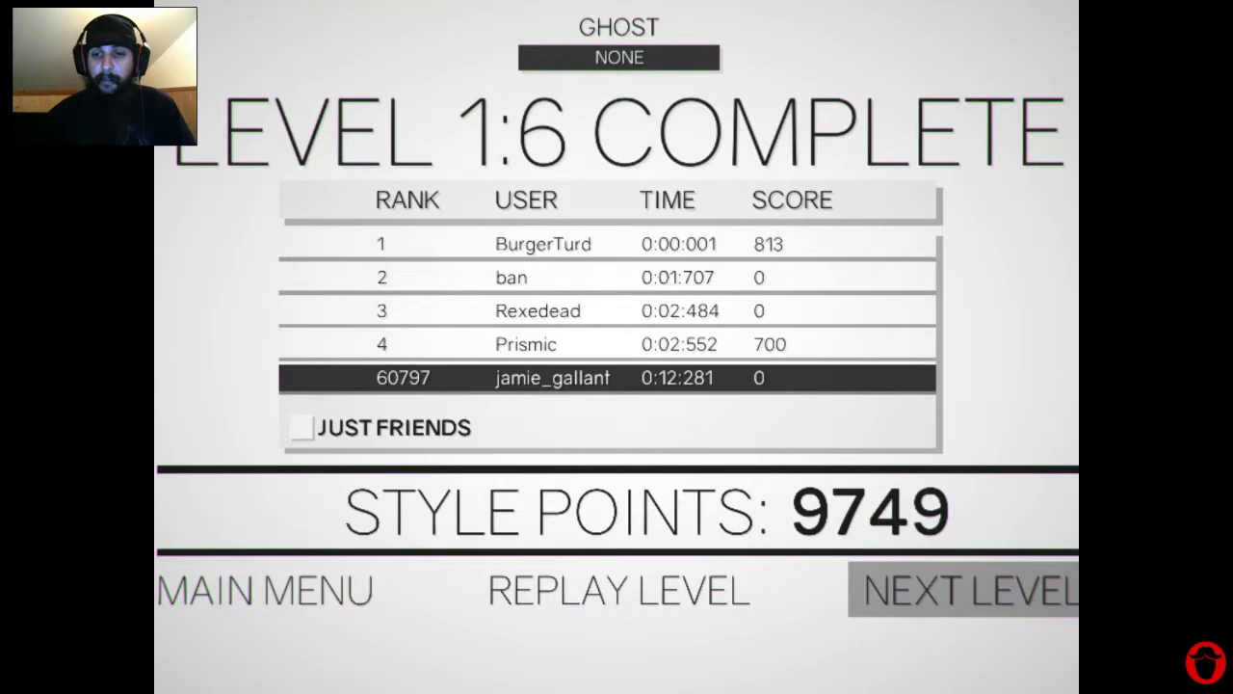
Run Level 1:7 past the rock pillars, restarting twice after crashes, and finish with 10249 style points.
key(Return)
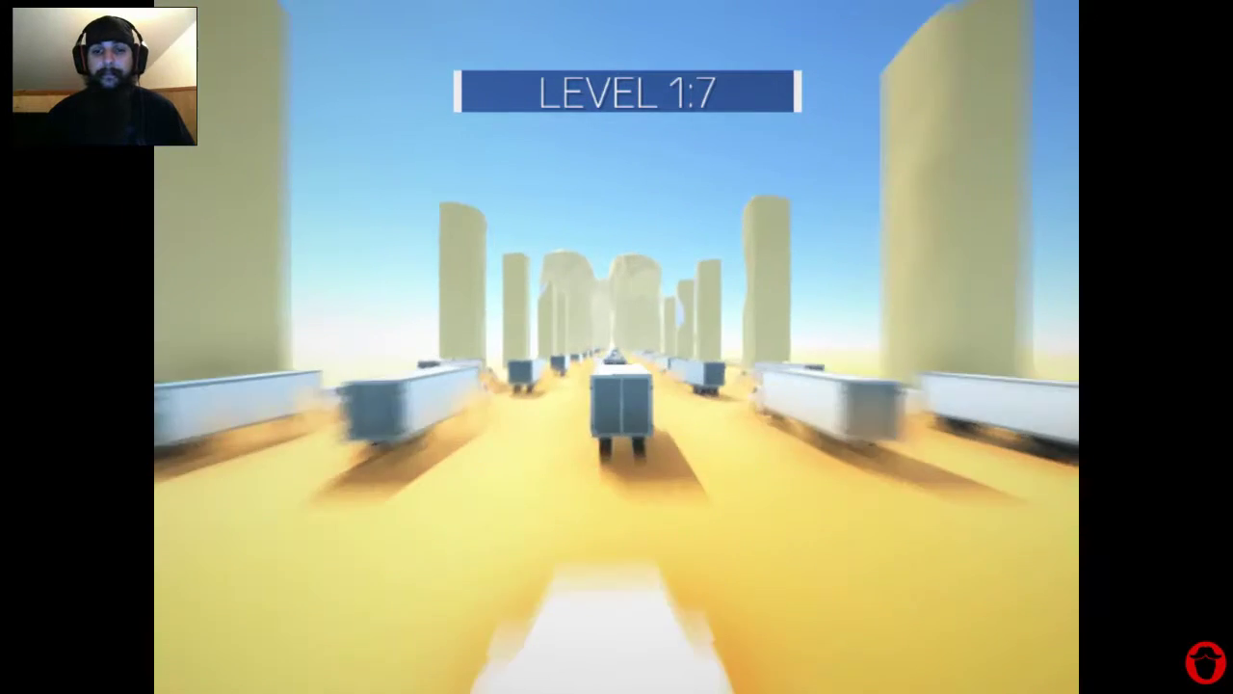
key(w)
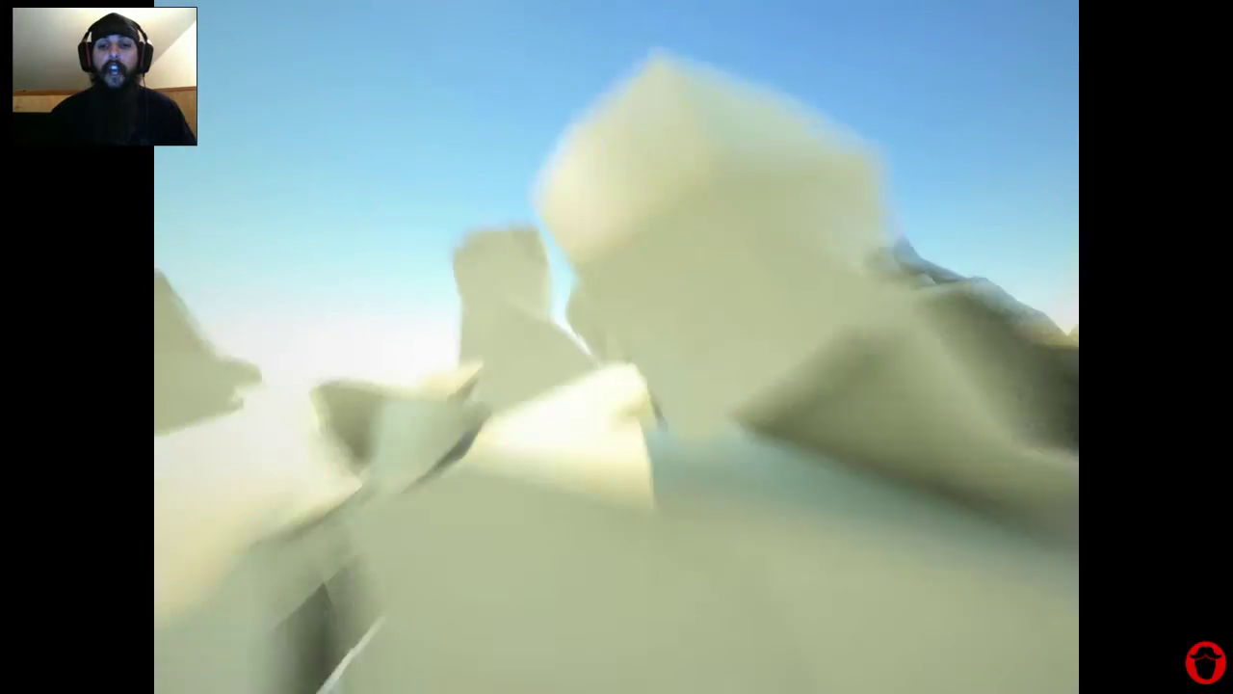
key(w)
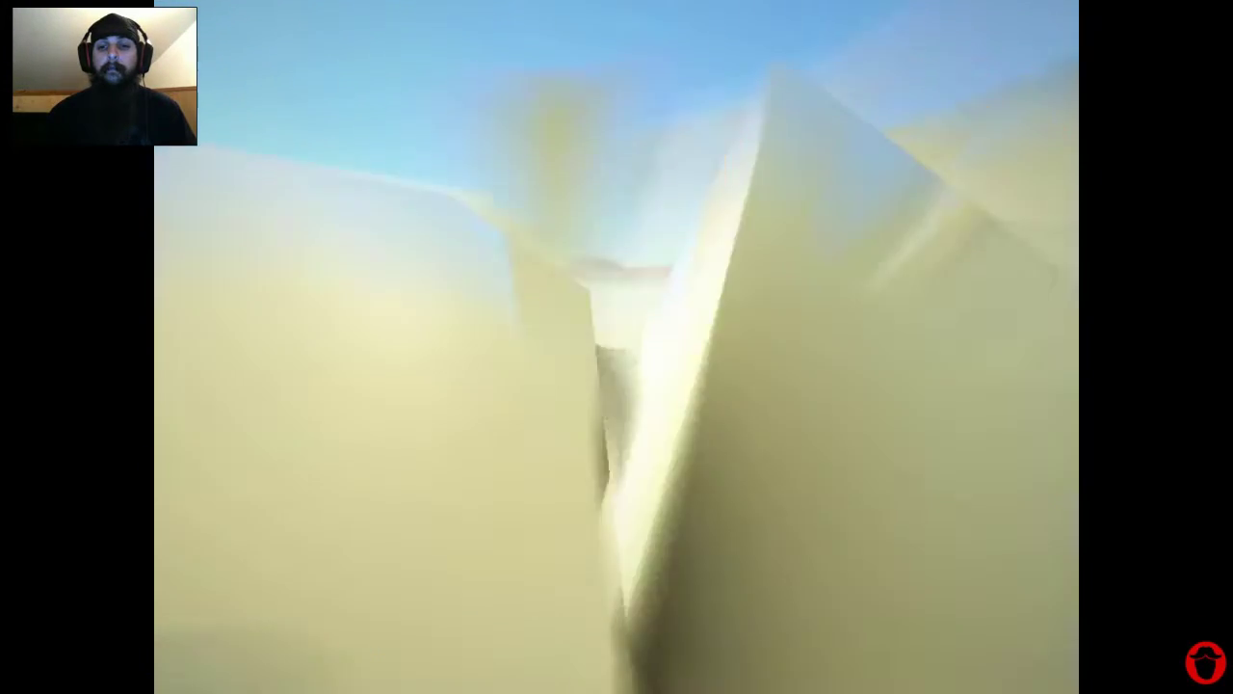
key(w)
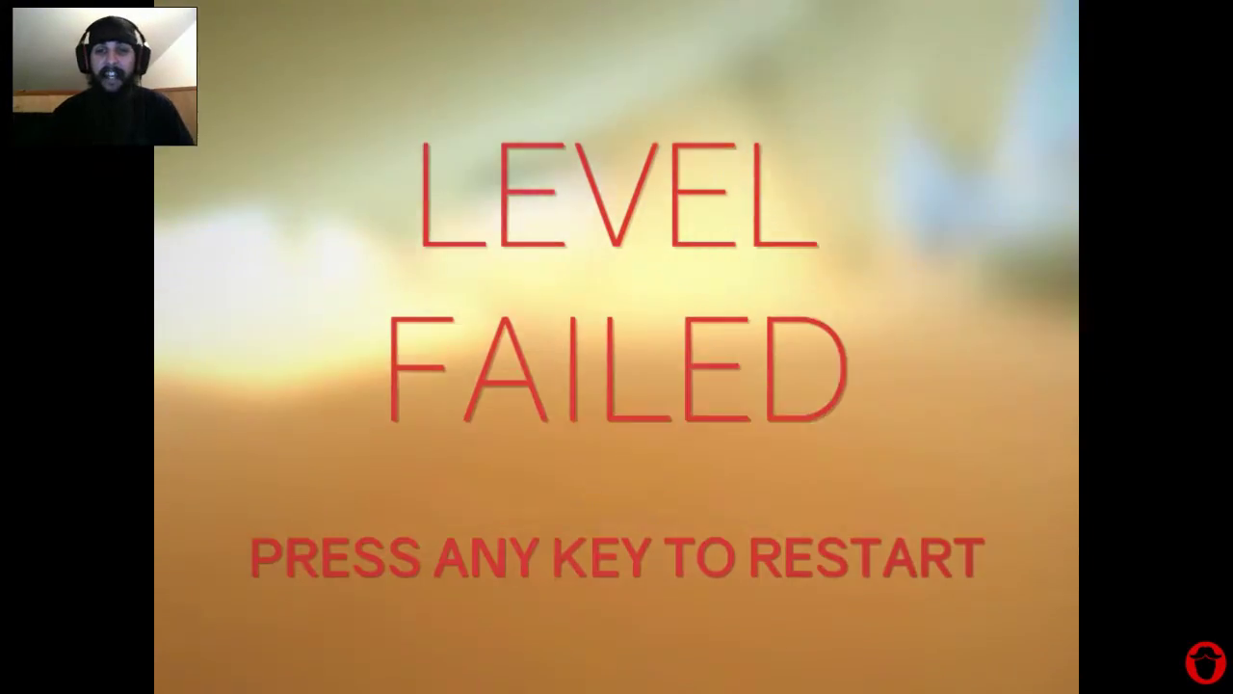
key(space)
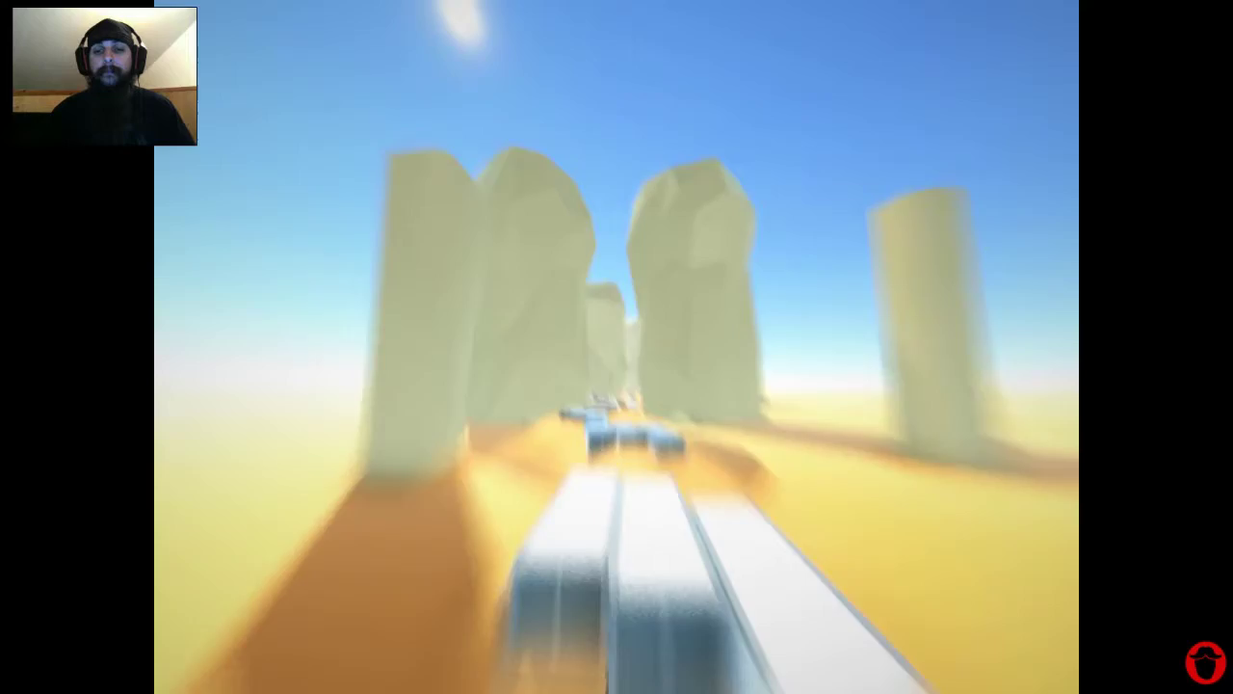
key(w)
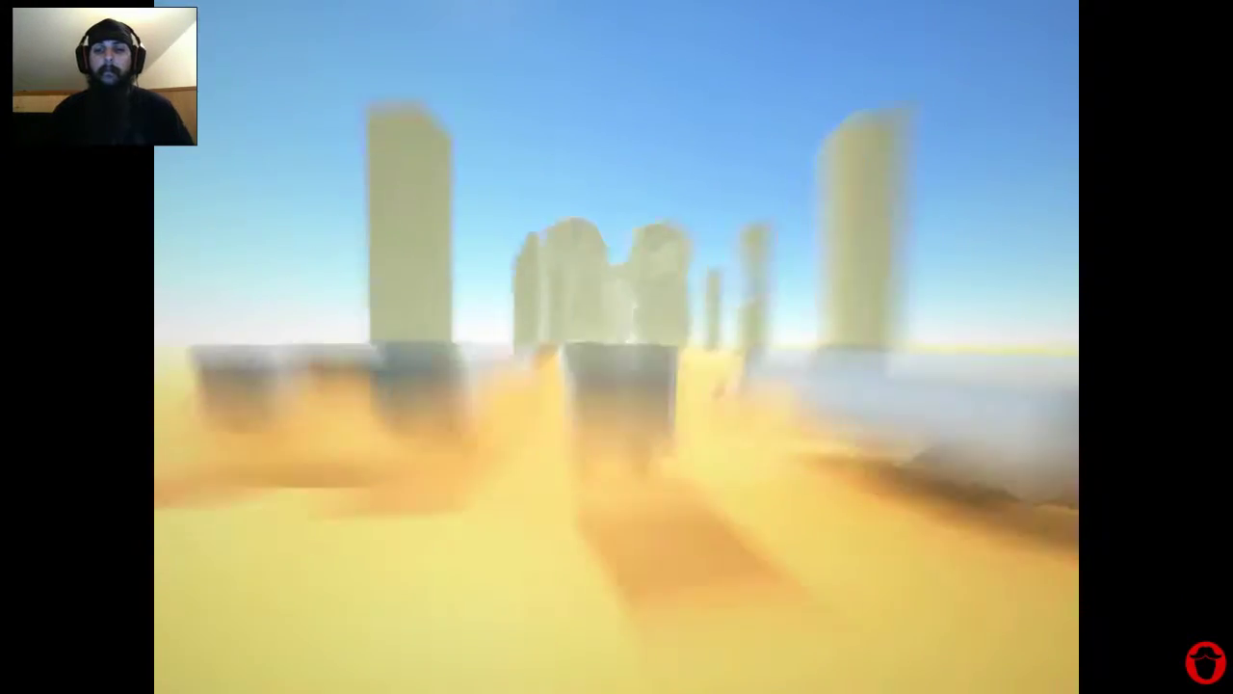
key(space)
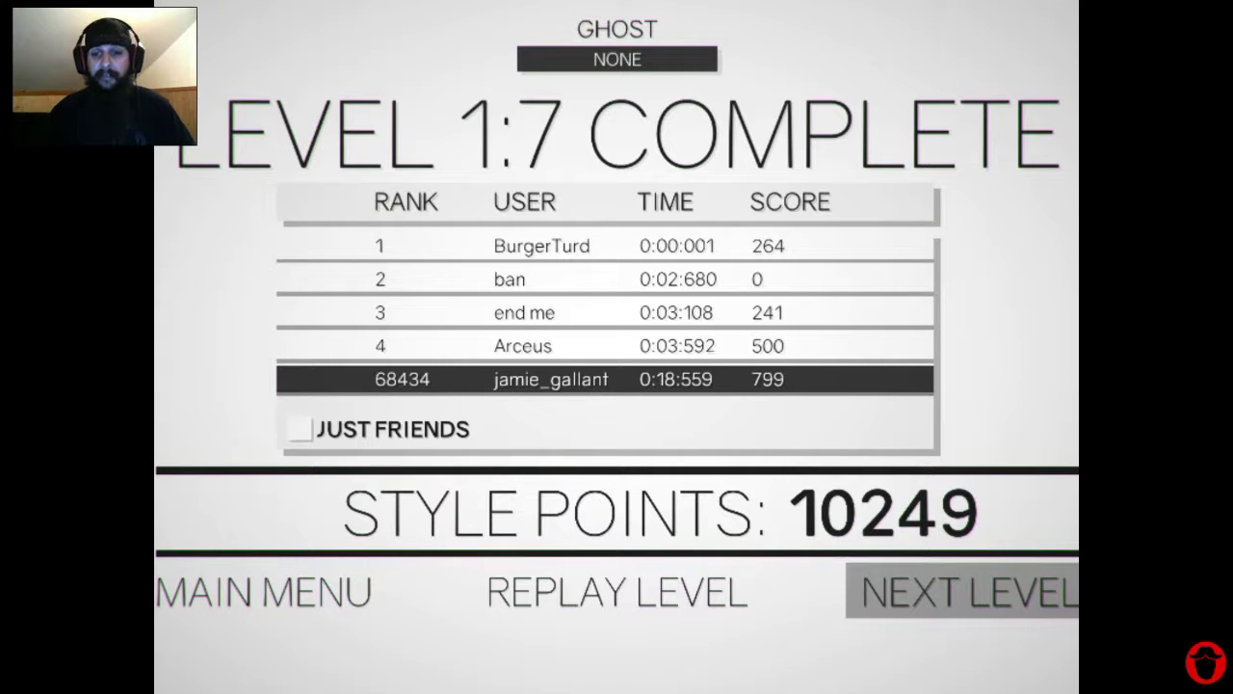
Start level 1:8 and retry twice after failed runs until reaching the goal.
key(Return)
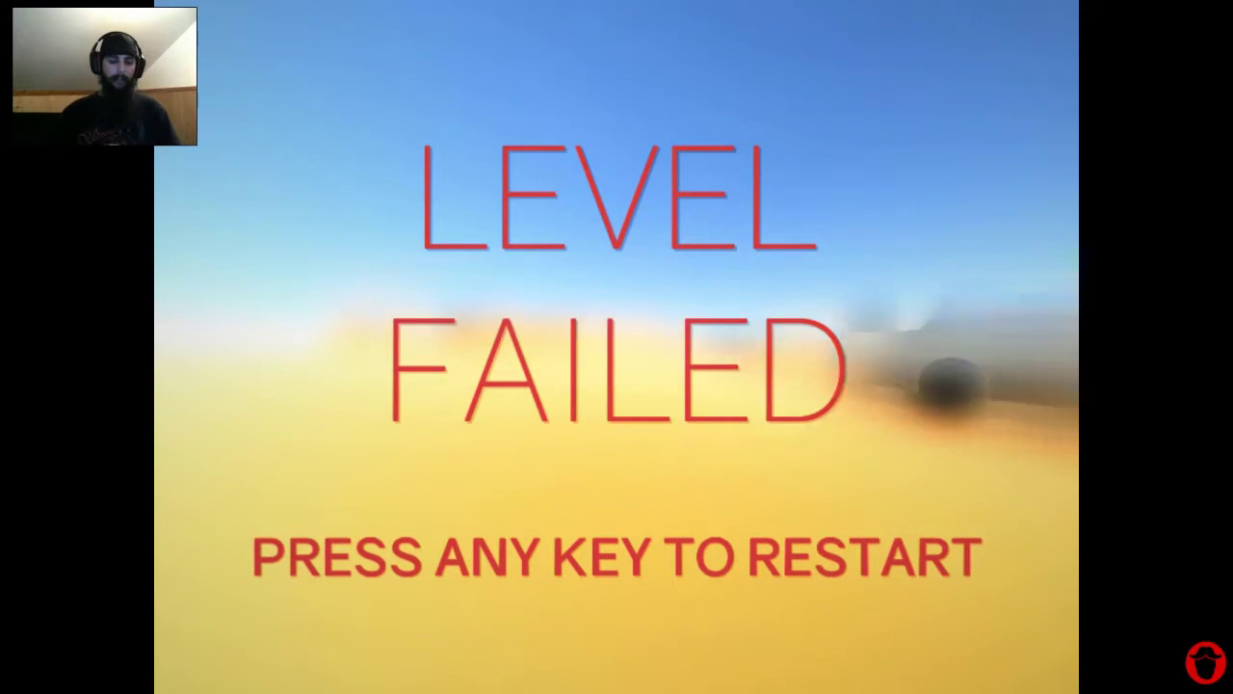
key(space)
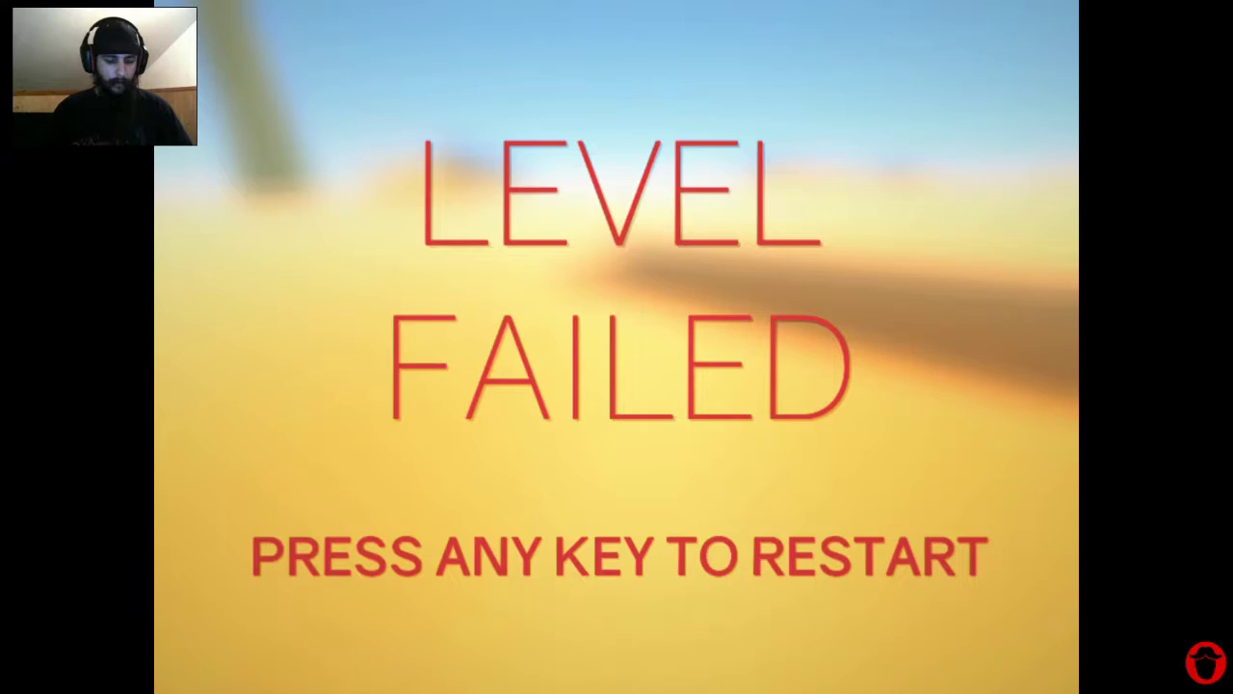
key(space)
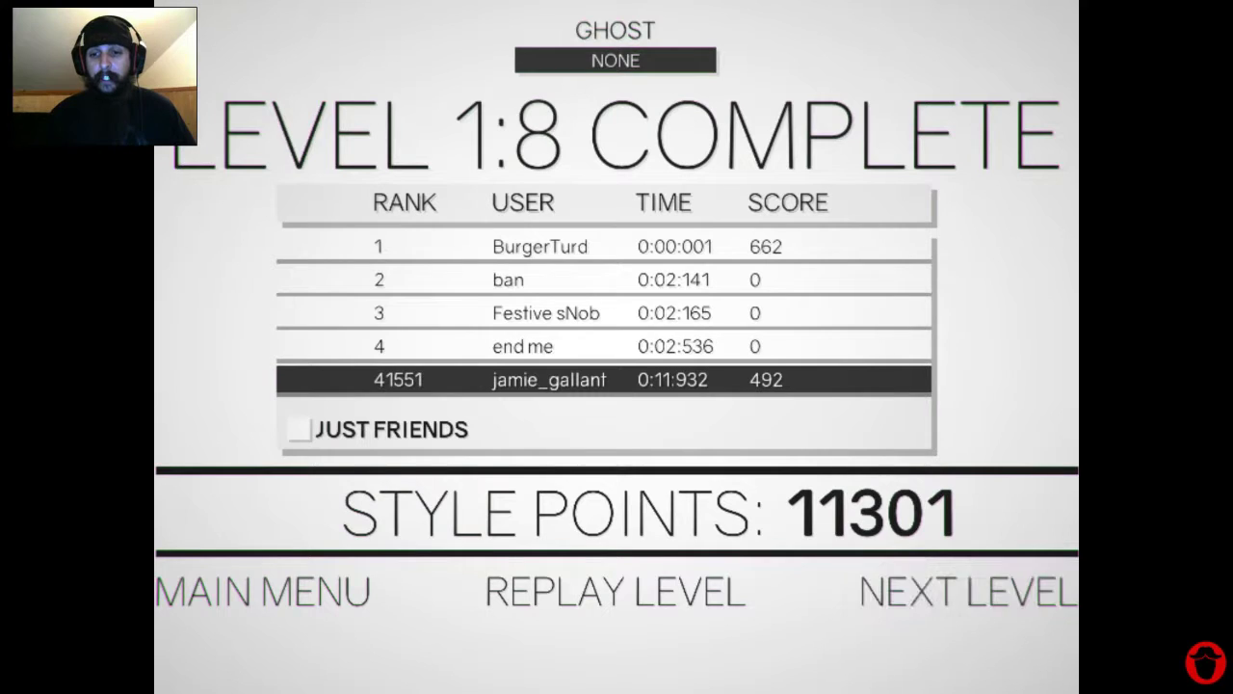
Start level 1:9, retry once after a failed run, and reach the goal.
key(Return)
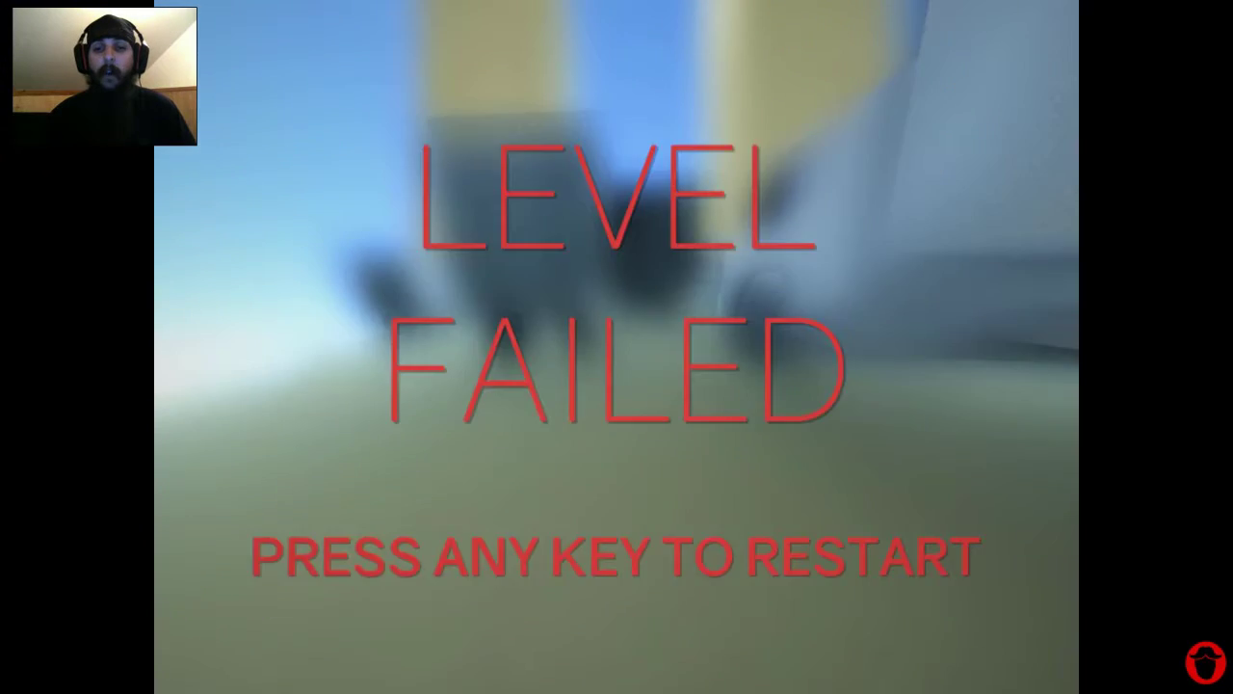
key(space)
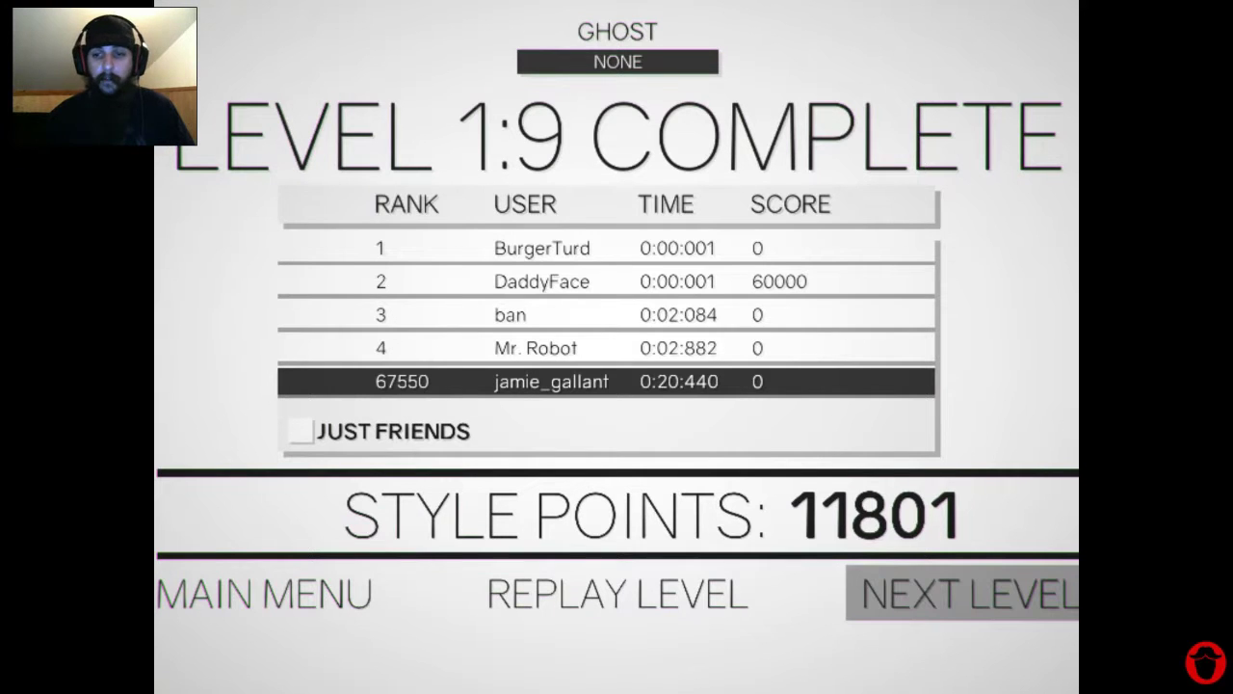
Start level 1:10, restart after an early crash, and play until failing again.
key(Return)
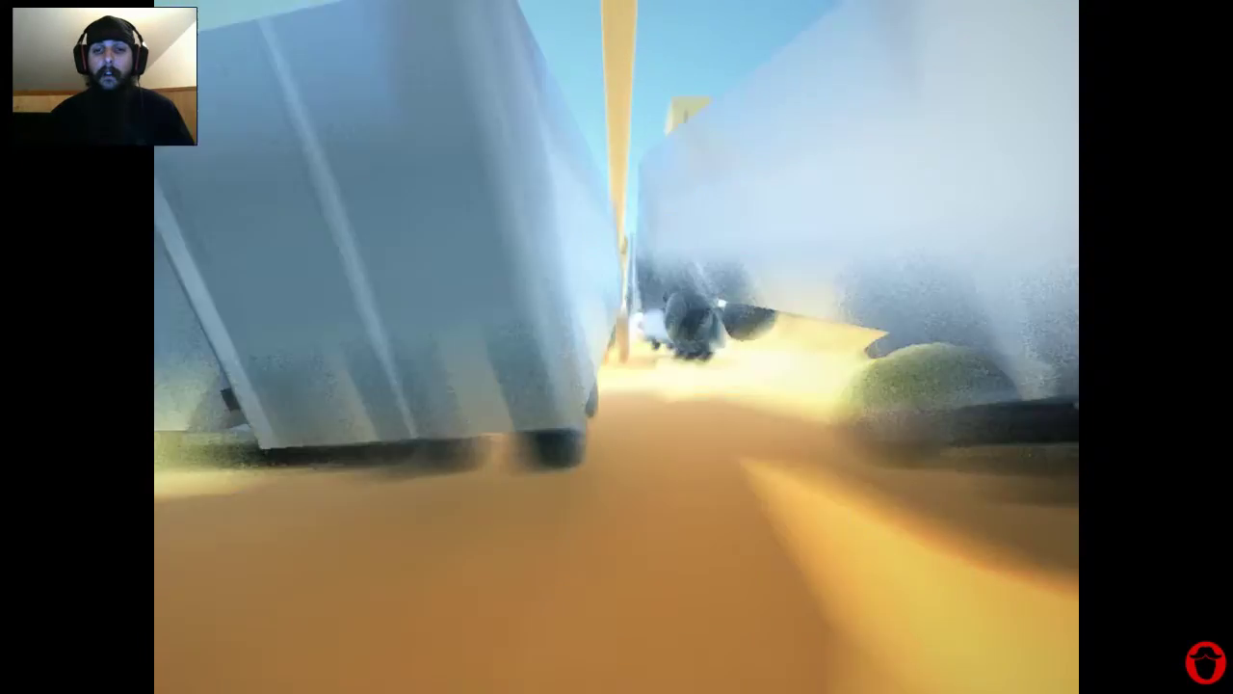
key(space)
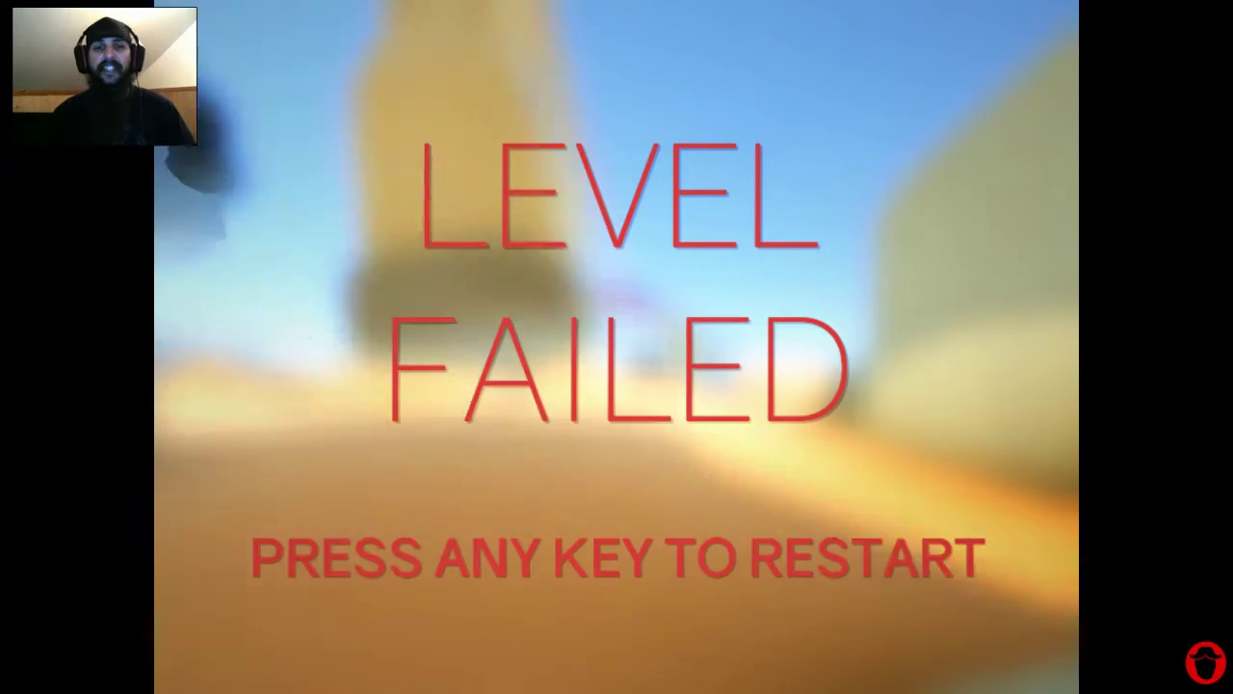
Restart 1:10 and run across the trucks past the windmills and bridge towers to the GOAL banner.
key(space)
key(w)
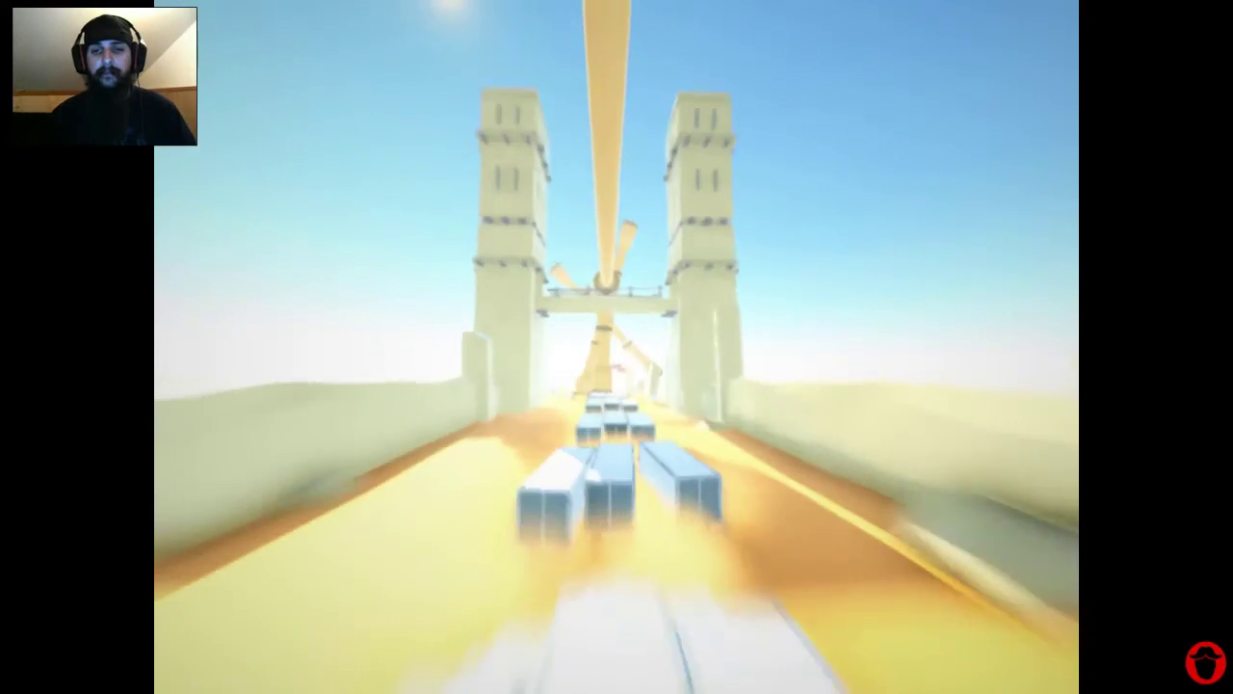
key(w)
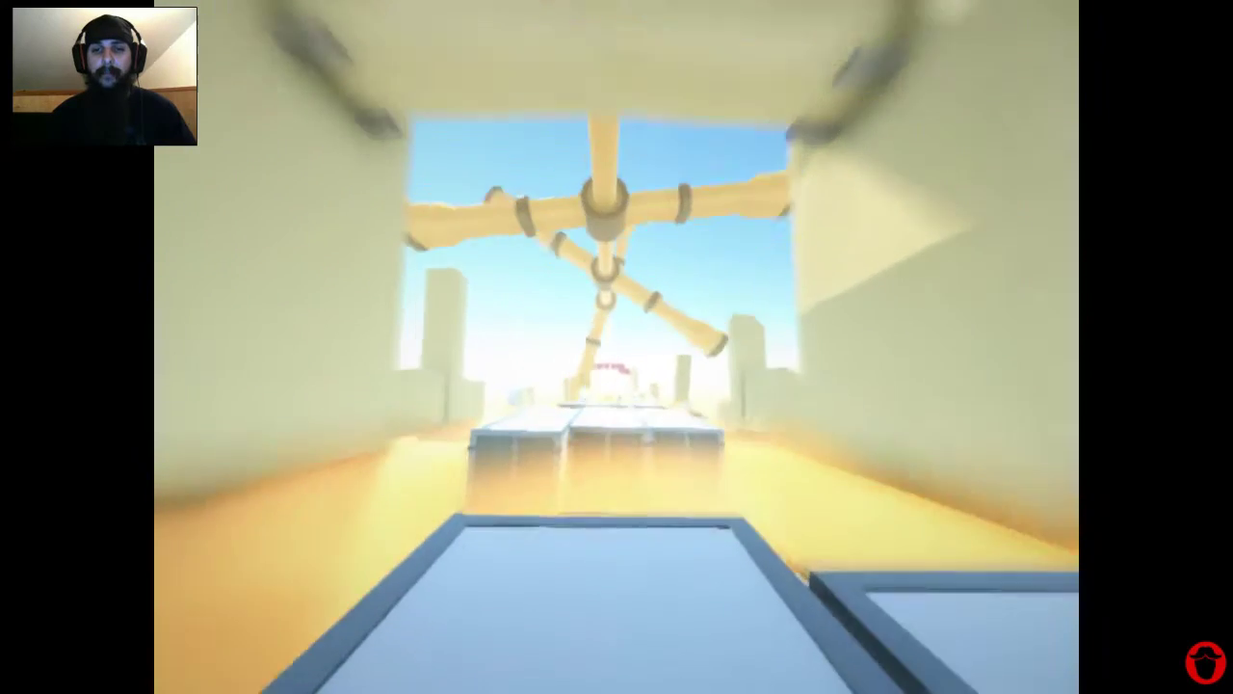
key(w)
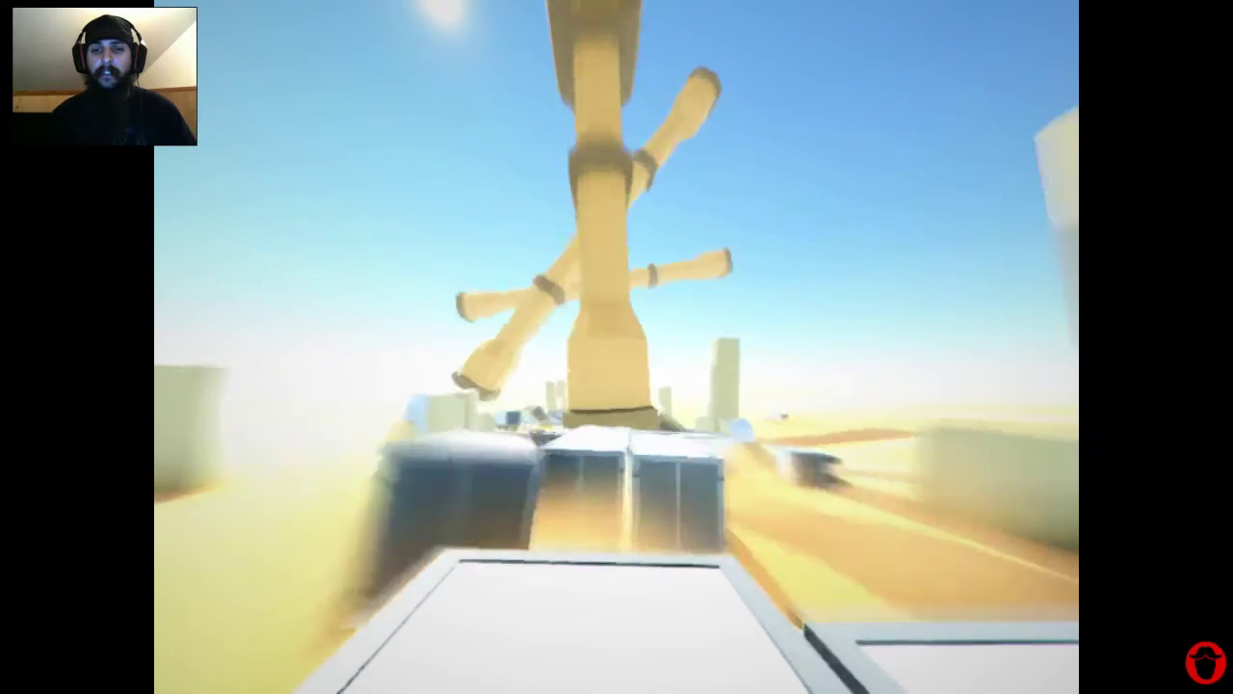
key(w)
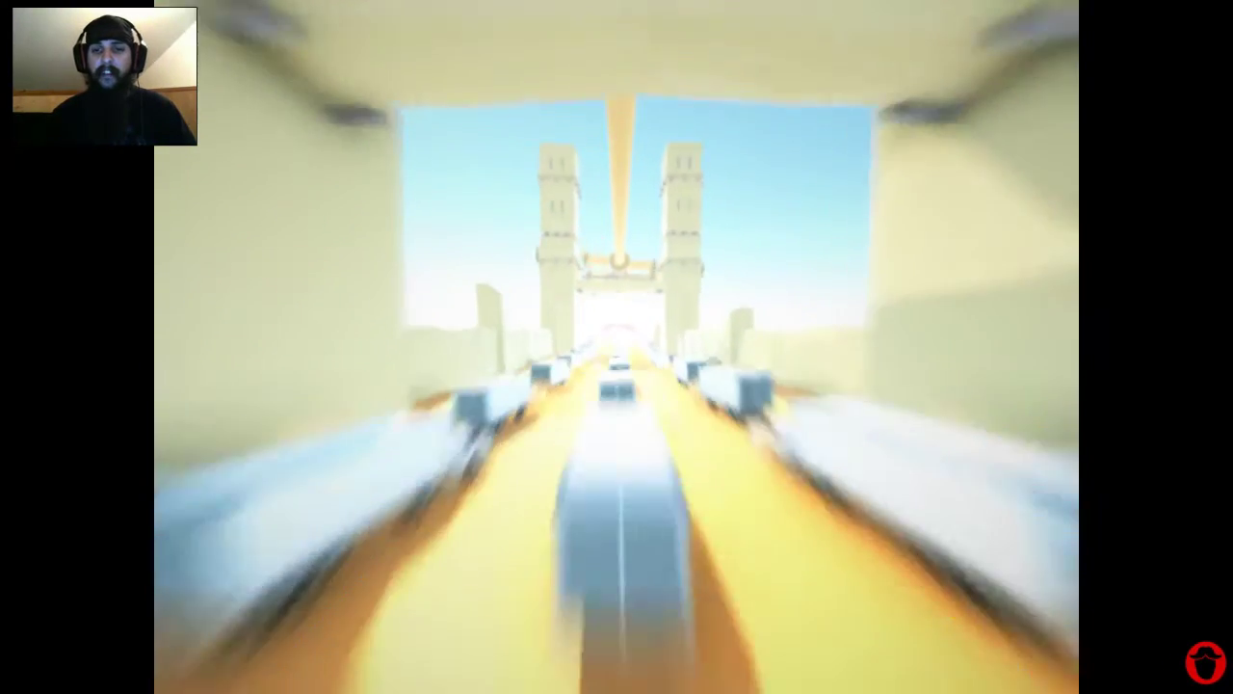
key(w)
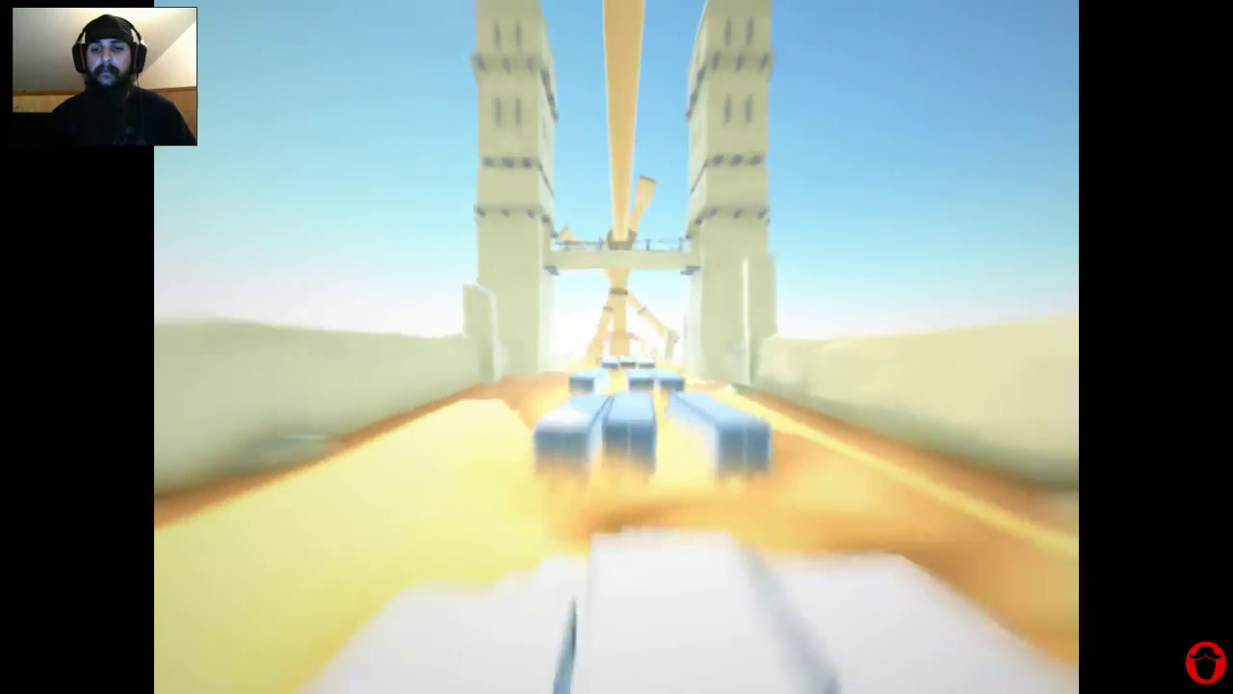
key(w)
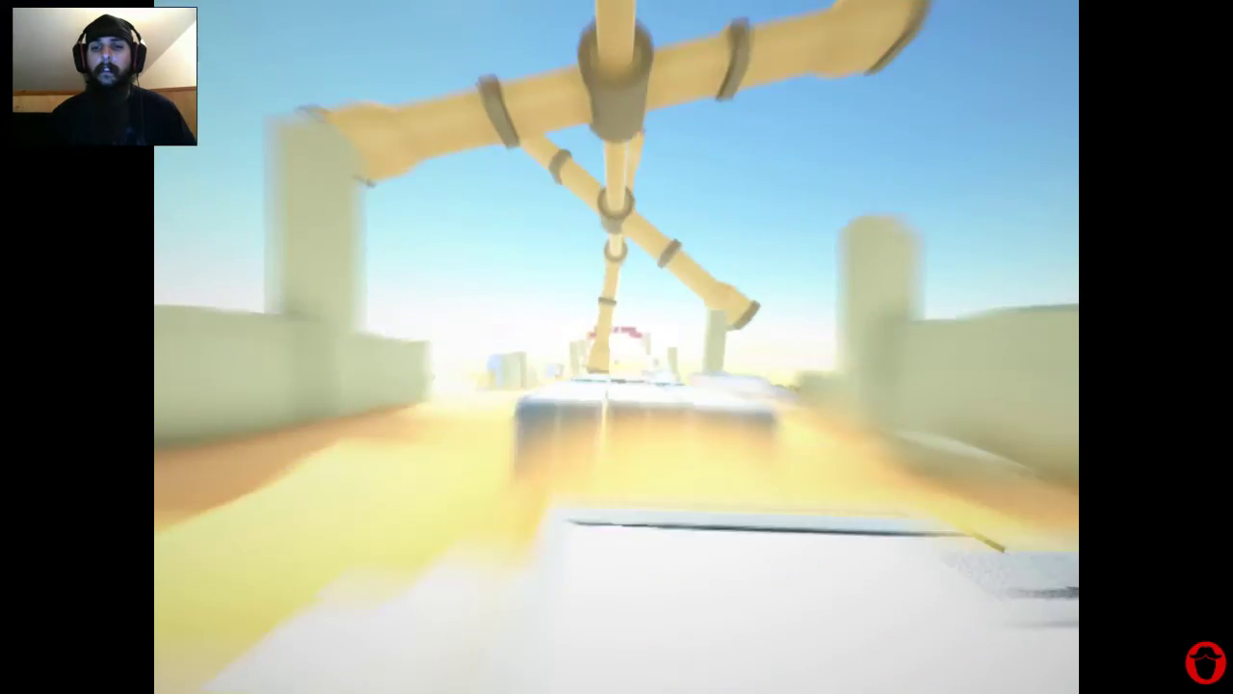
key(w)
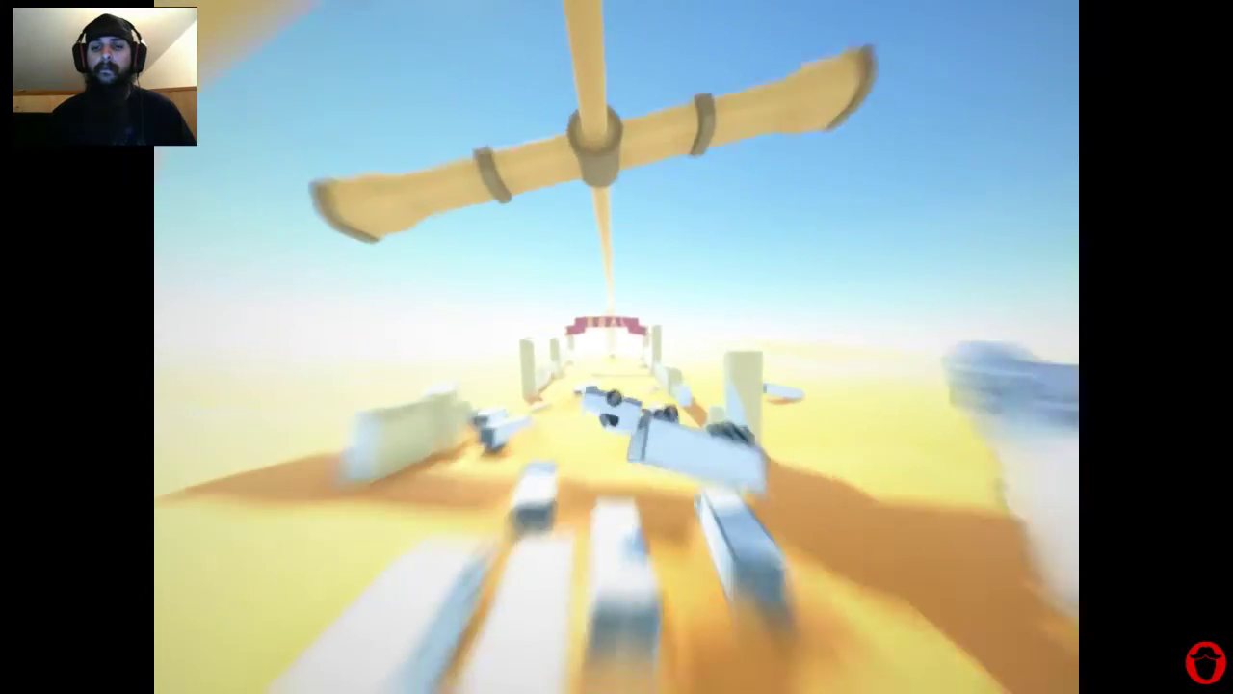
key(w)
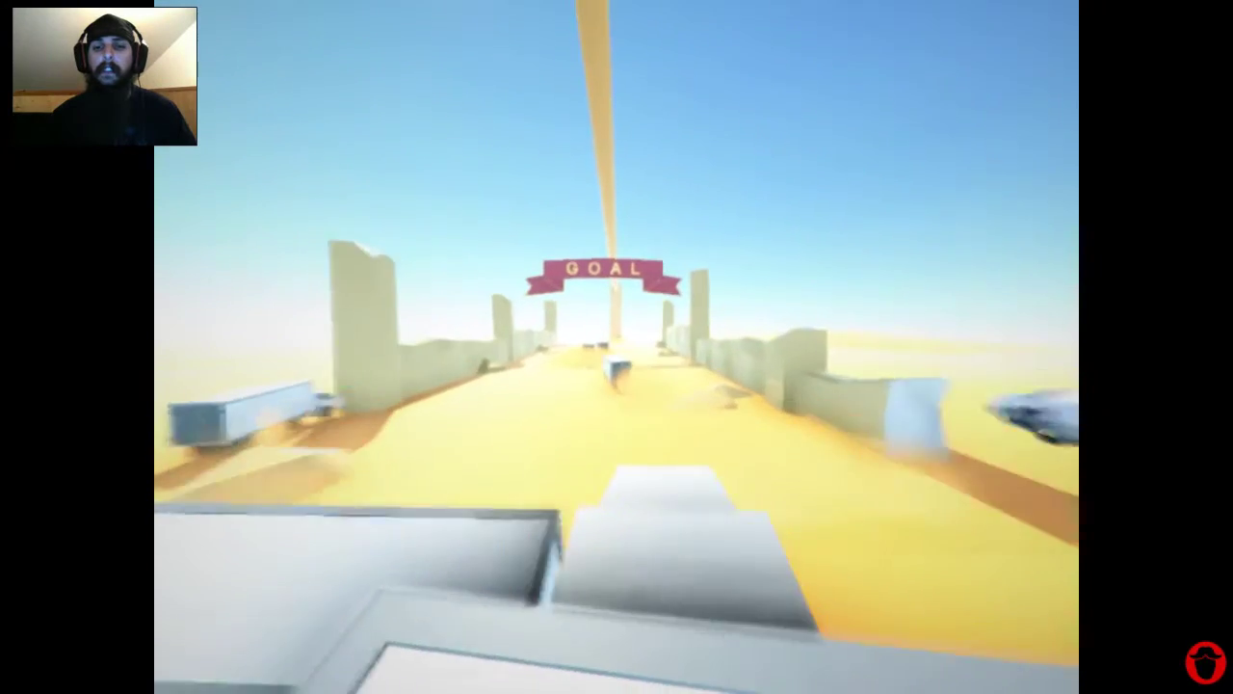
key(w)
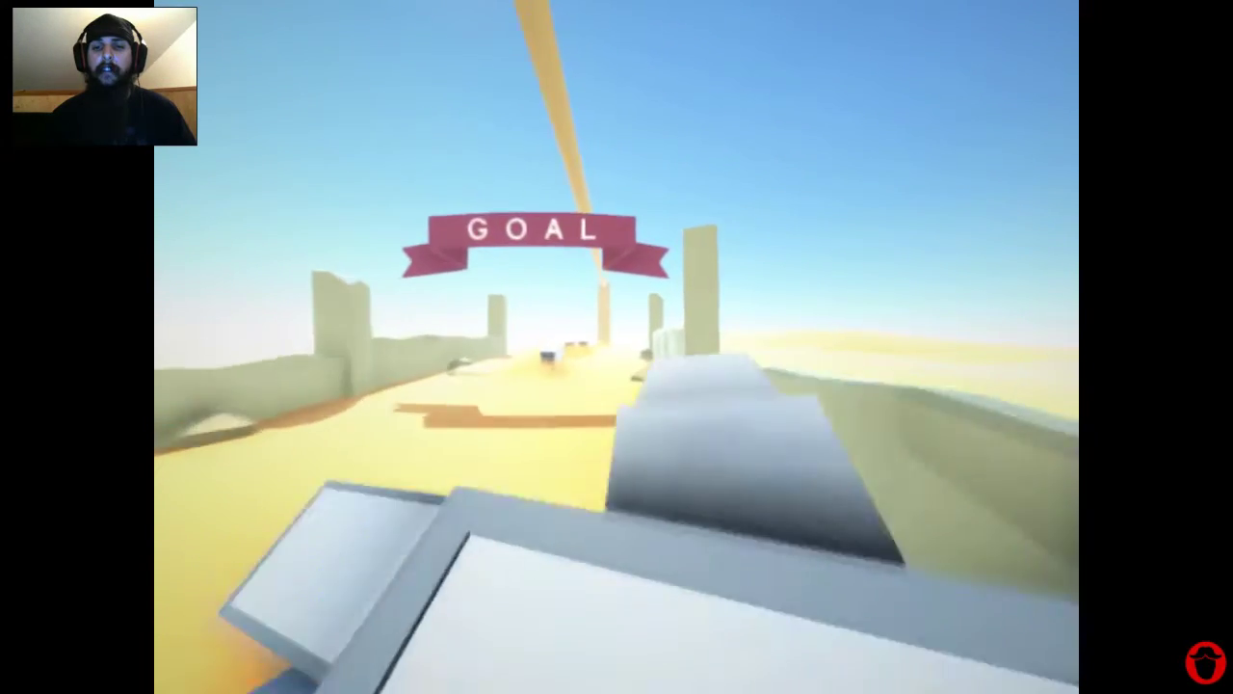
key(w)
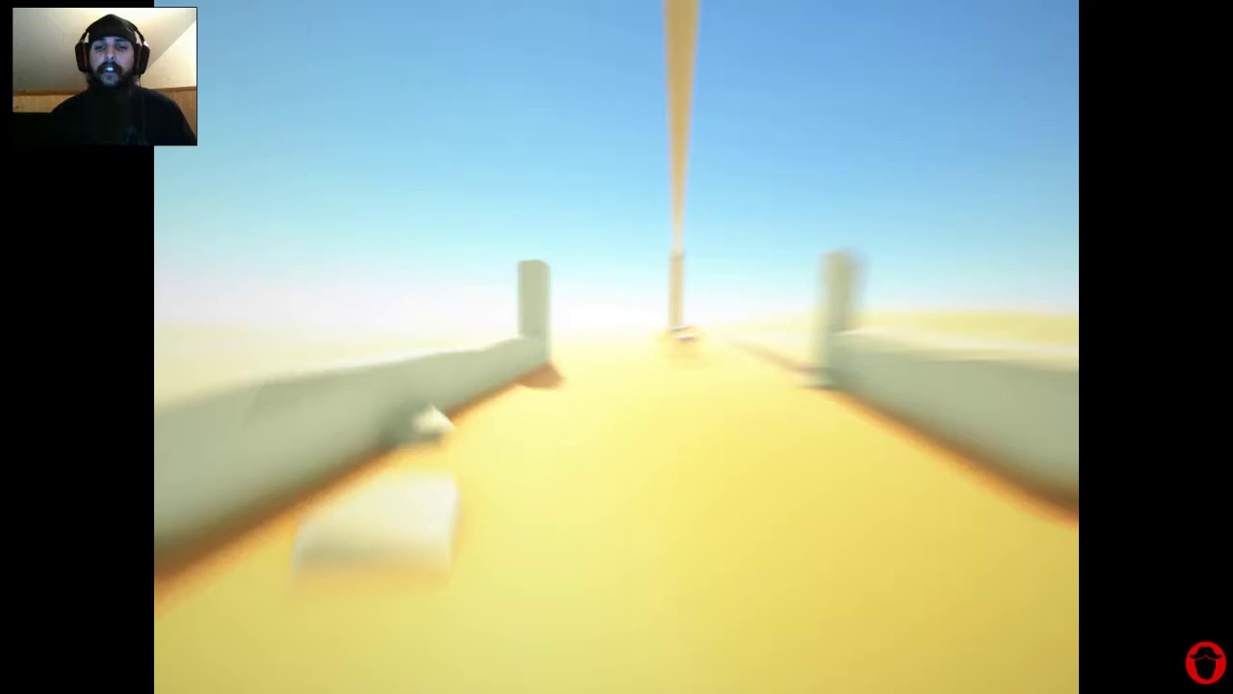